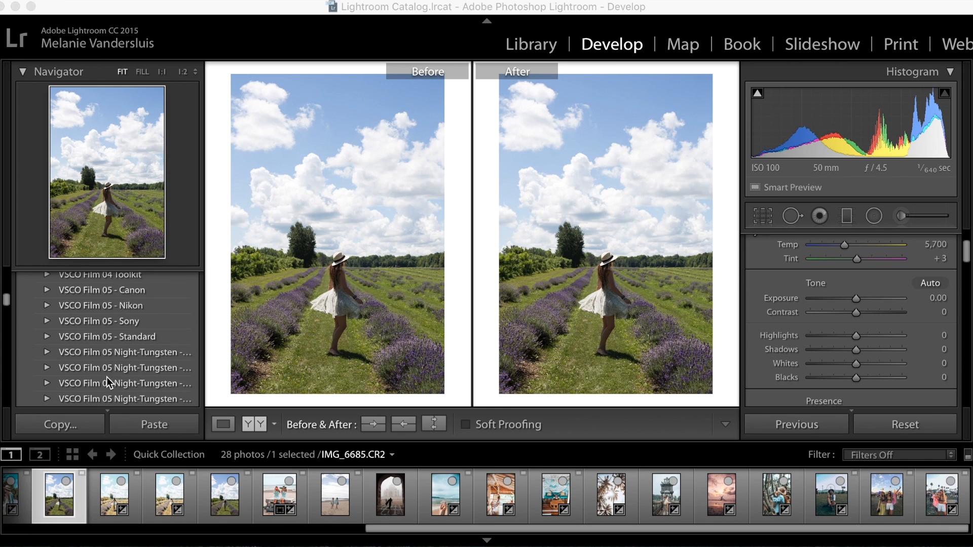
scroll(112, 326, "up", 10)
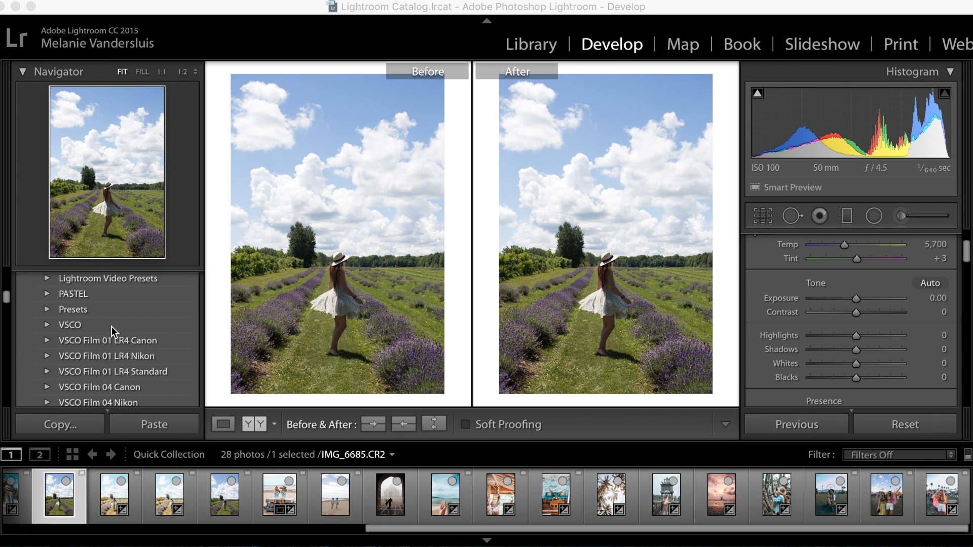
scroll(100, 341, "up", 6)
scroll(818, 311, "up", 3)
scroll(819, 311, "up", 1)
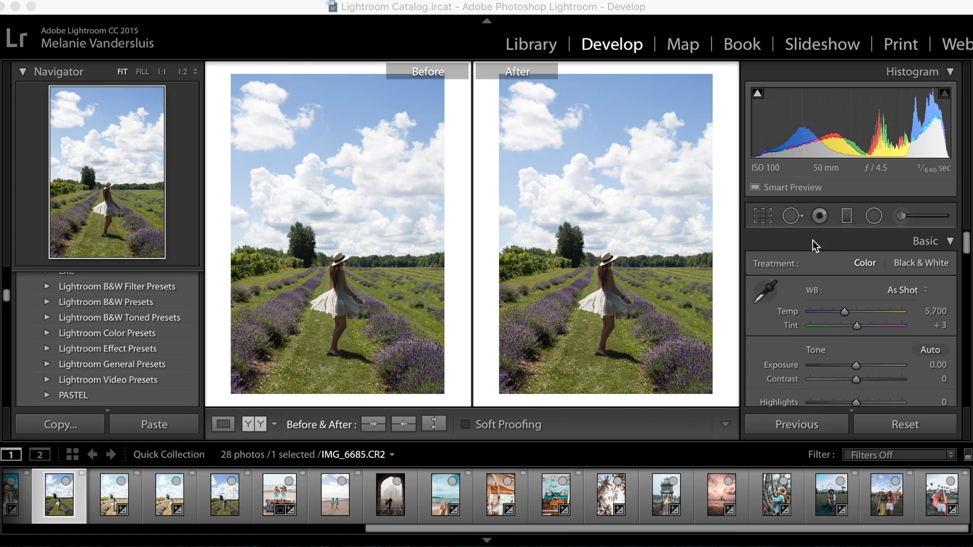
Step: Raise the lavender field photo's Exposure to +0.34
scroll(850, 364, "down", 4)
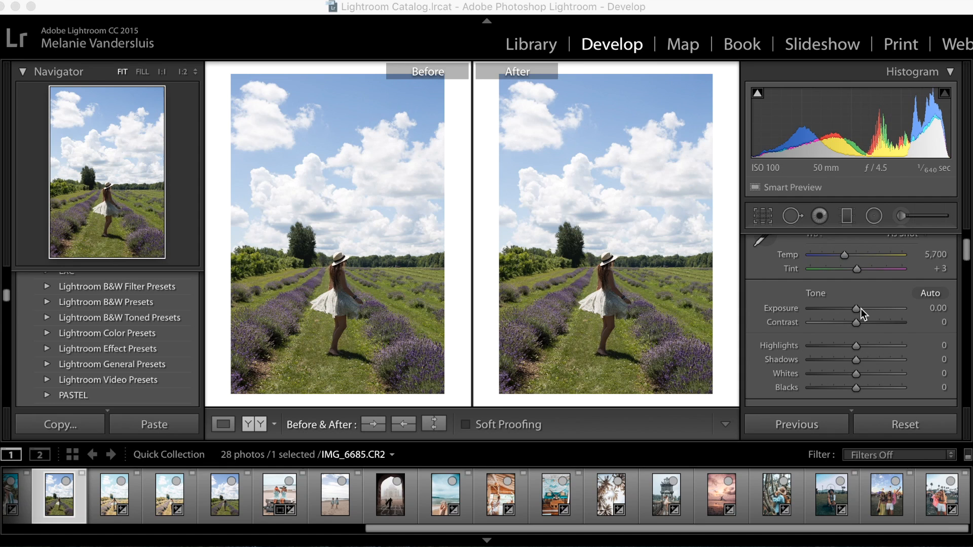
scroll(860, 309, "up", 4)
scroll(860, 308, "down", 4)
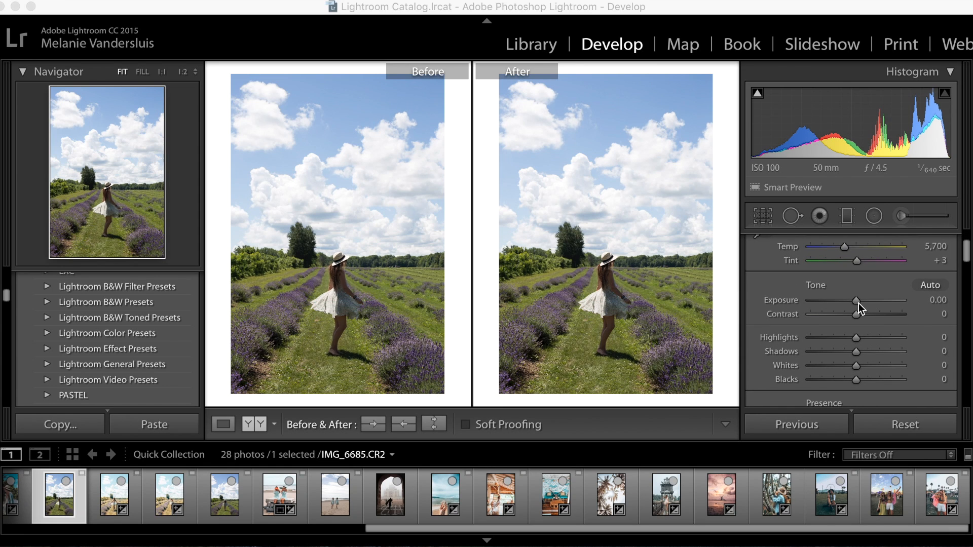
left_click(859, 302)
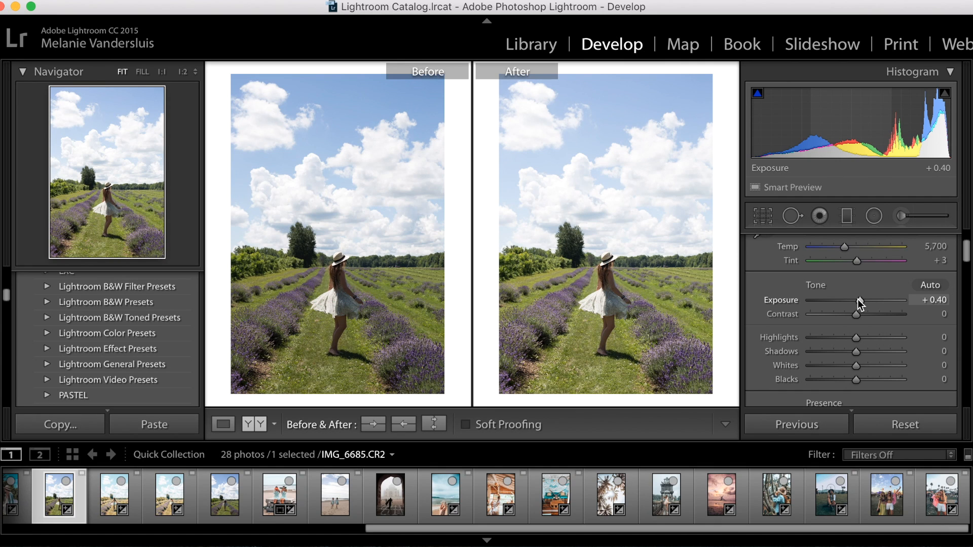
left_click(859, 300)
Step: Examine the Tone Curve's region sliders and return to the editable point curve
scroll(860, 317, "down", 2)
scroll(808, 331, "down", 10)
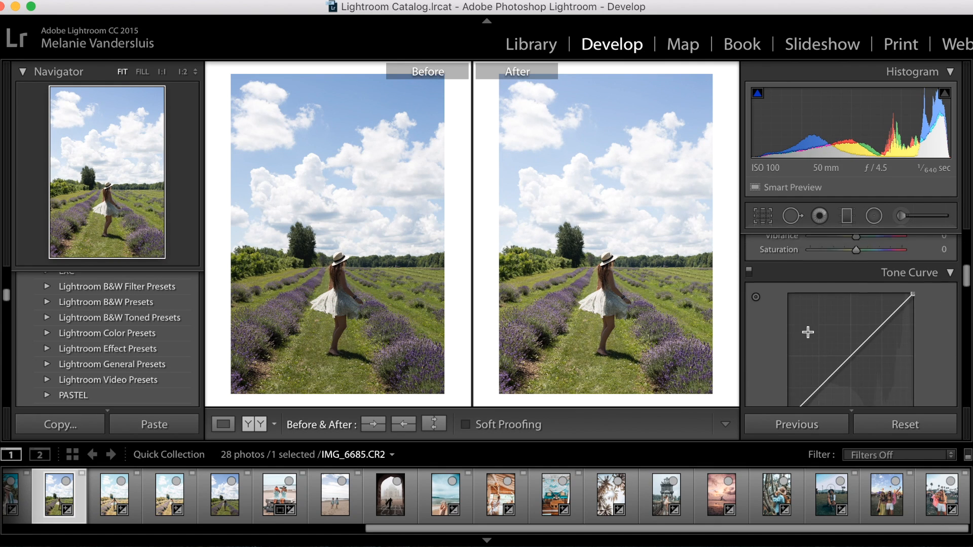
scroll(807, 330, "down", 2)
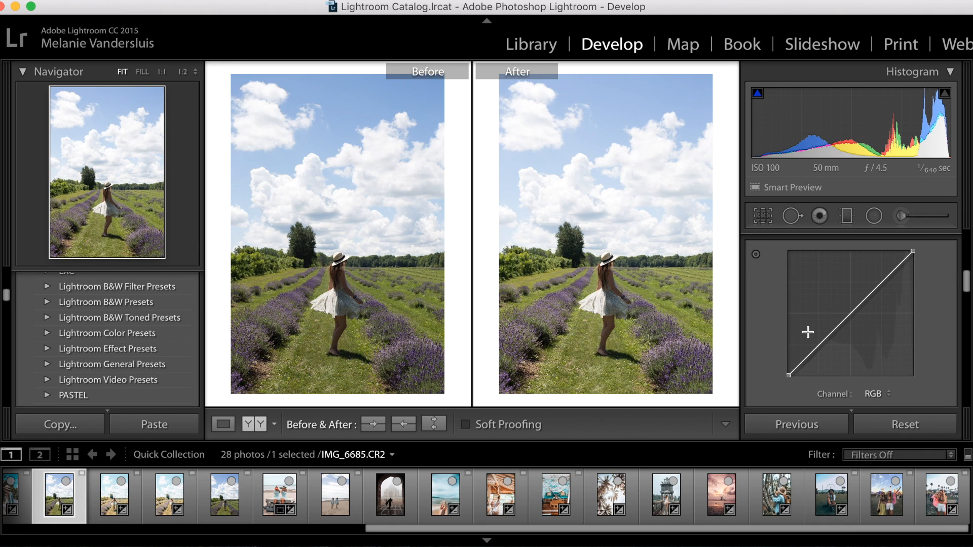
scroll(863, 333, "down", 2)
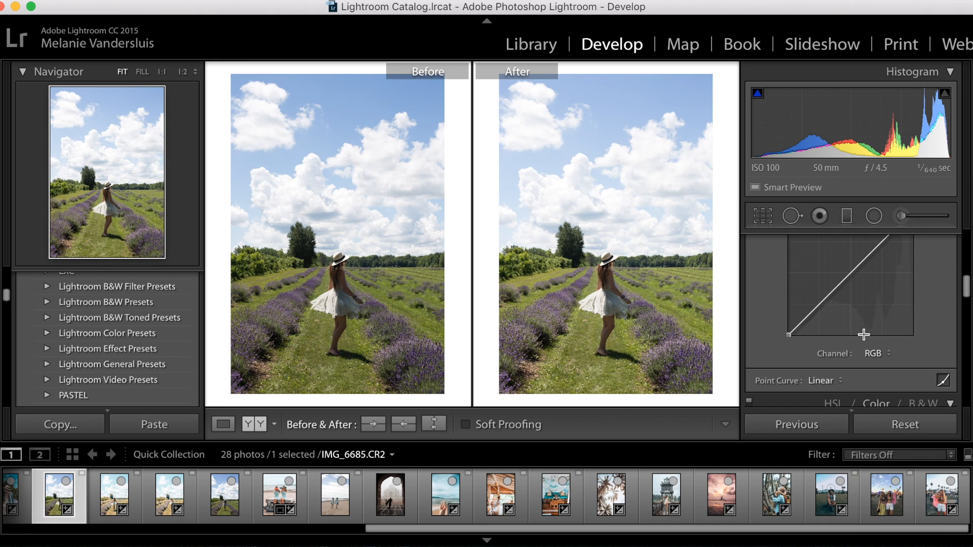
left_click(944, 386)
scroll(875, 364, "down", 2)
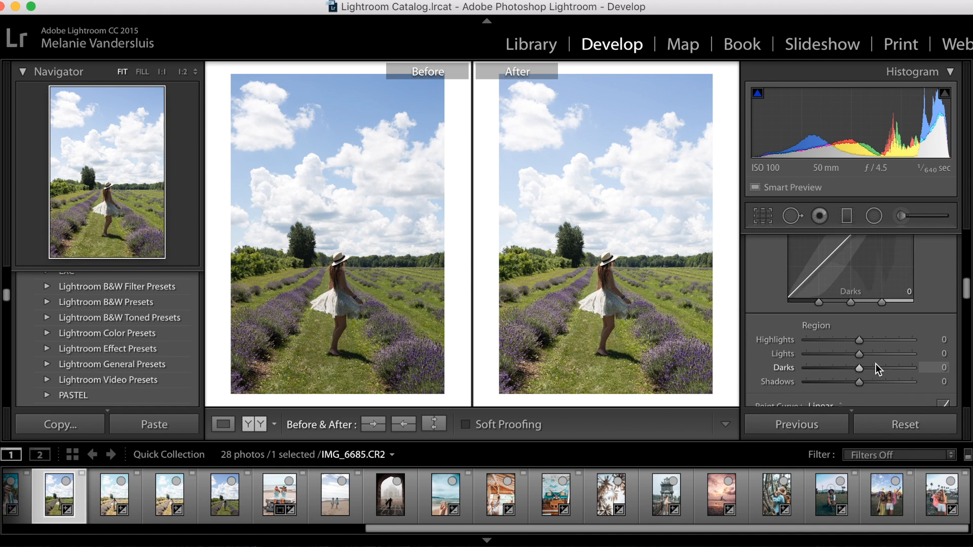
scroll(941, 296, "up", 1)
scroll(940, 296, "up", 3)
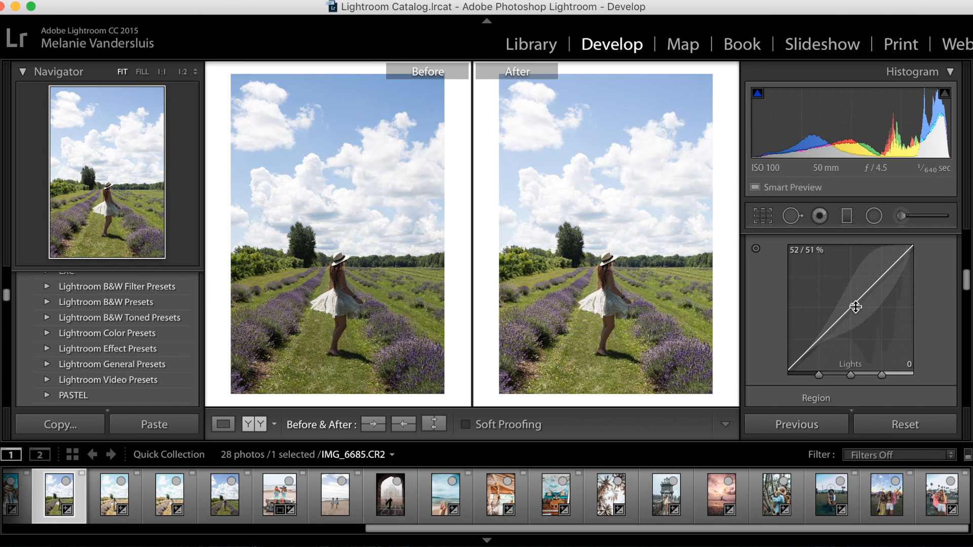
scroll(930, 363, "down", 1)
scroll(929, 363, "down", 2)
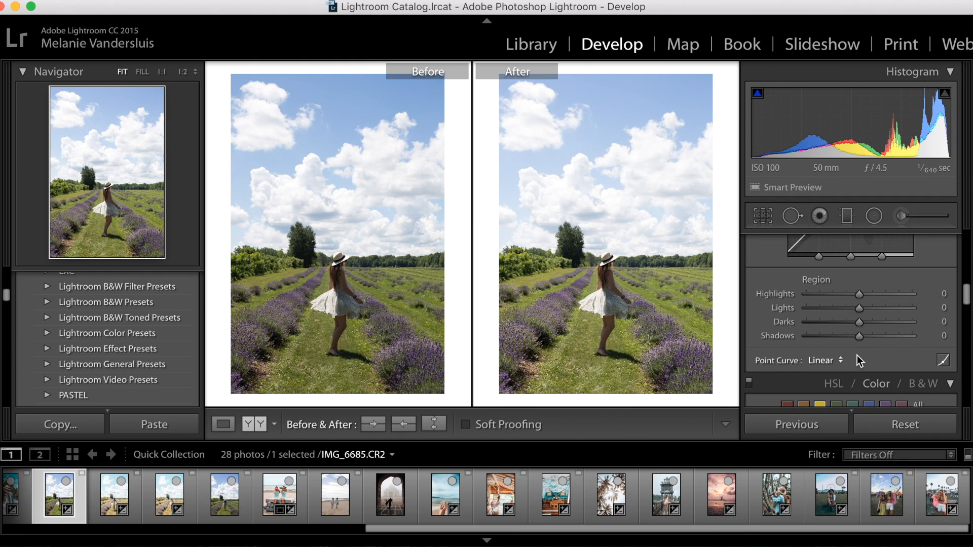
scroll(849, 347, "up", 1)
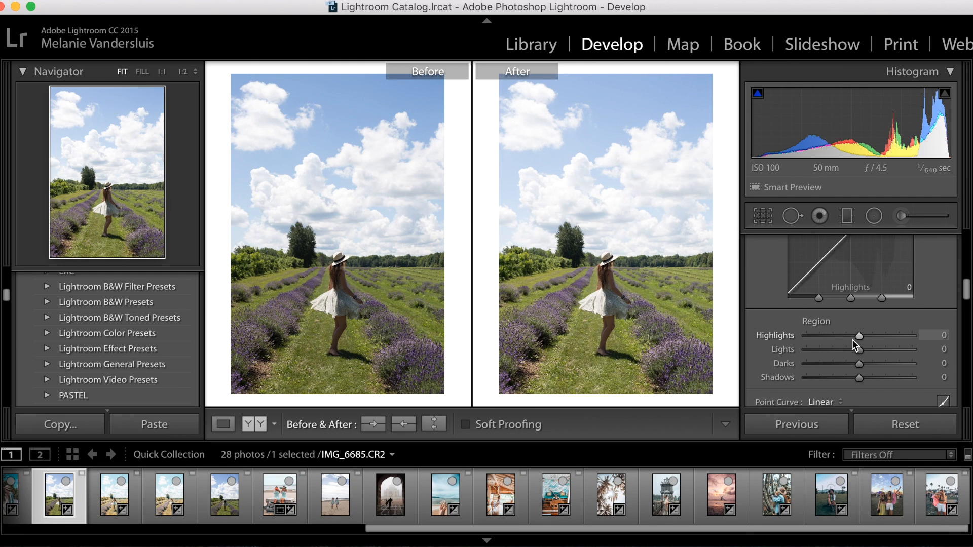
left_click(942, 402)
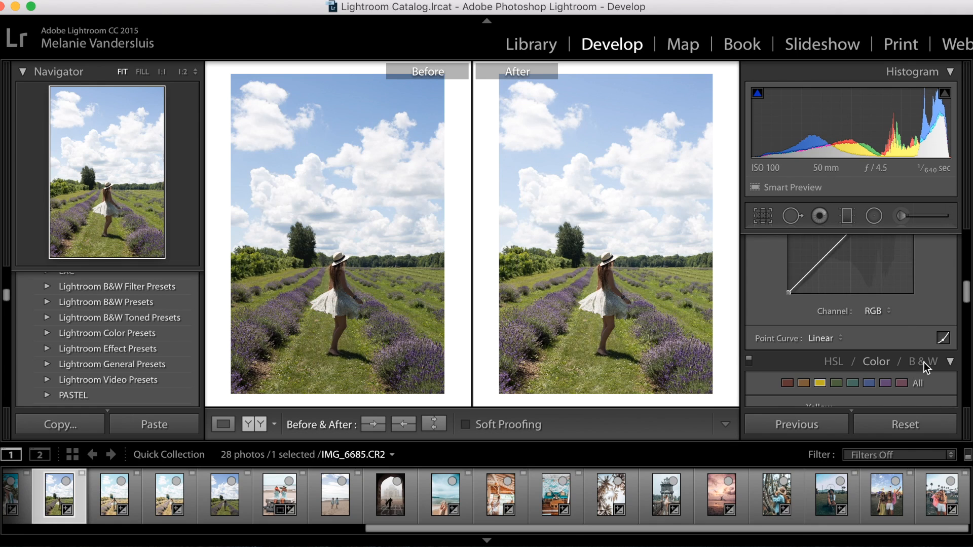
Step: Add three evenly spaced points along the RGB point curve and lift its black endpoint to about 9%
scroll(902, 326, "up", 2)
scroll(901, 326, "up", 2)
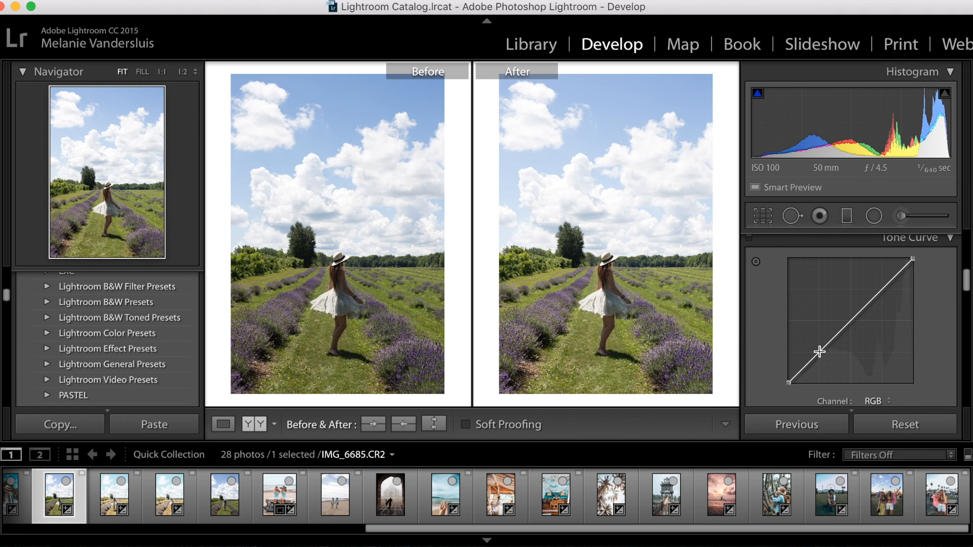
left_click(819, 354)
left_click(850, 321)
left_click(883, 289)
left_click_drag(788, 383, 788, 373)
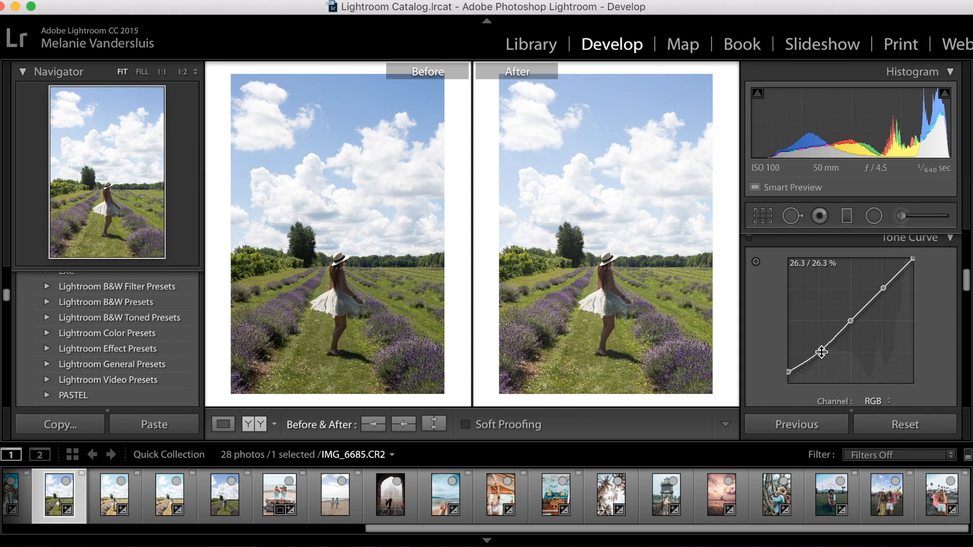
left_click_drag(821, 351, 788, 371)
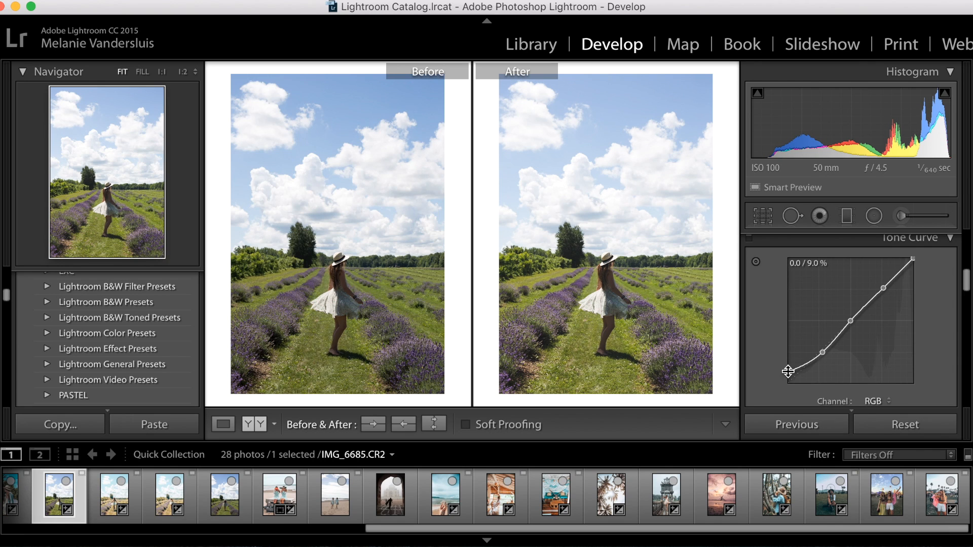
Step: Raise the curve's middle and upper points slightly and lower its white endpoint a little to form a soft, faded S-curve
left_click_drag(851, 323, 850, 316)
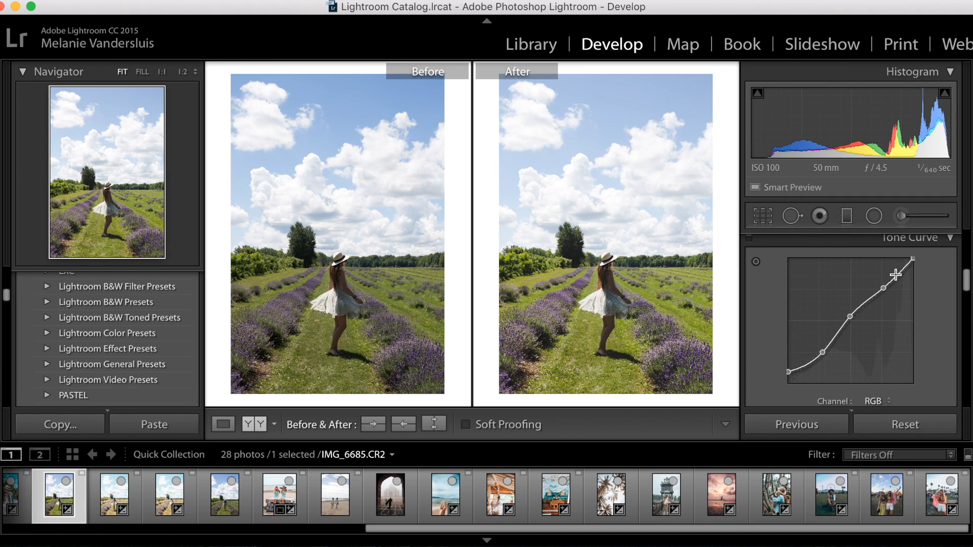
left_click_drag(883, 289, 912, 263)
left_click_drag(849, 318, 852, 319)
left_click_drag(788, 371, 788, 370)
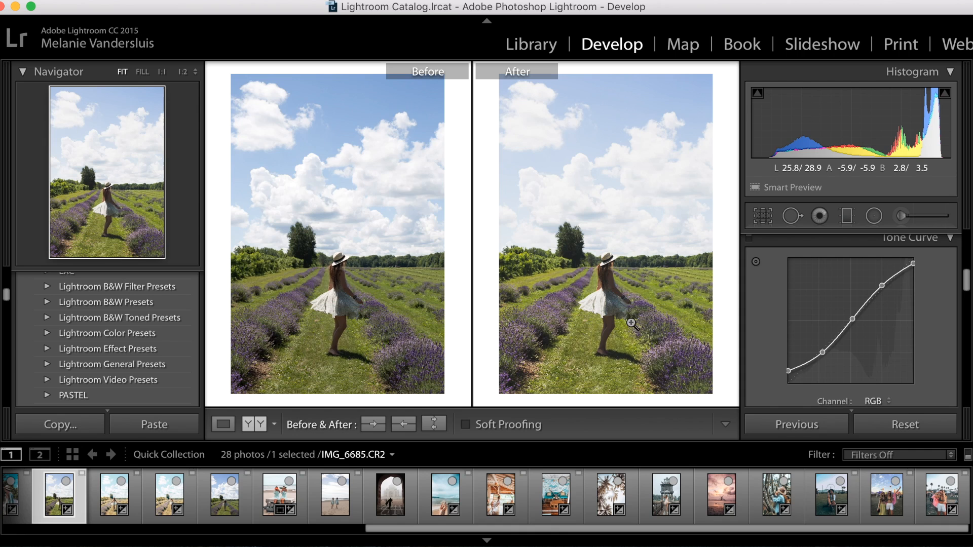
Step: Set the photo's Highlights to −69 and Shadows to +61
scroll(845, 318, "up", 2)
scroll(844, 319, "up", 5)
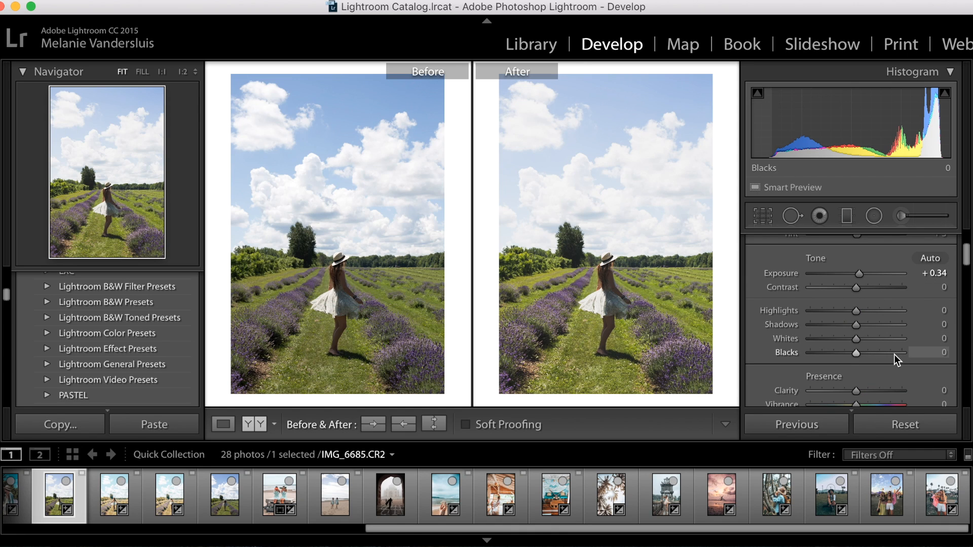
left_click(834, 311)
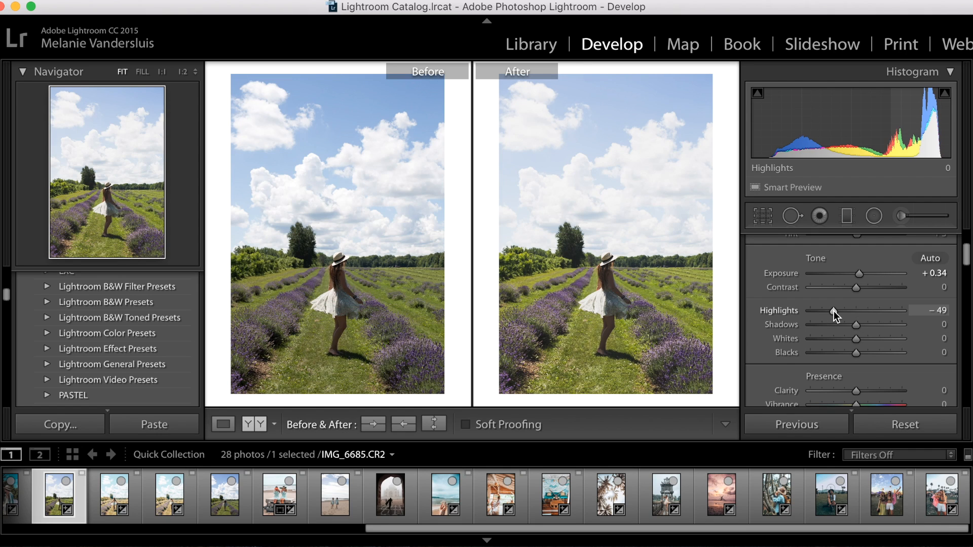
left_click_drag(834, 311, 825, 310)
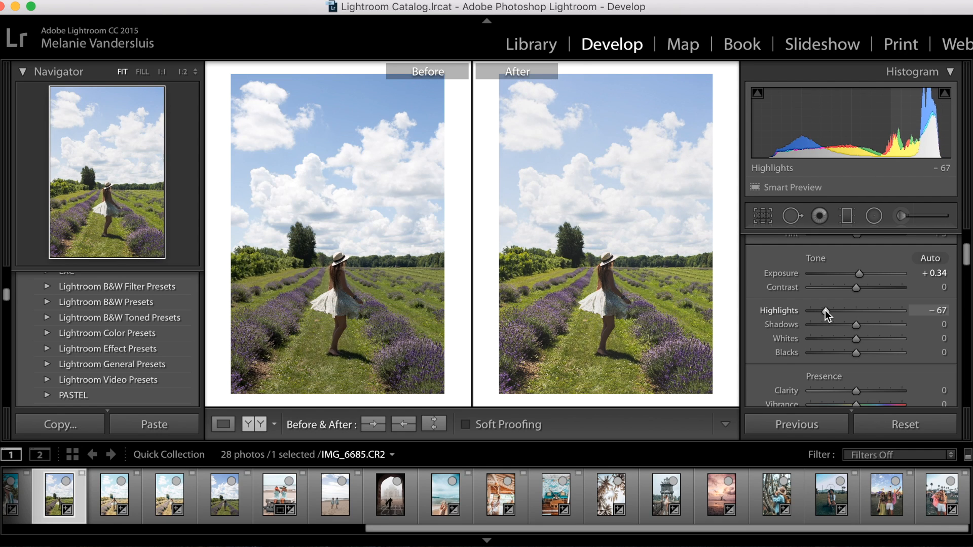
left_click_drag(880, 324, 884, 324)
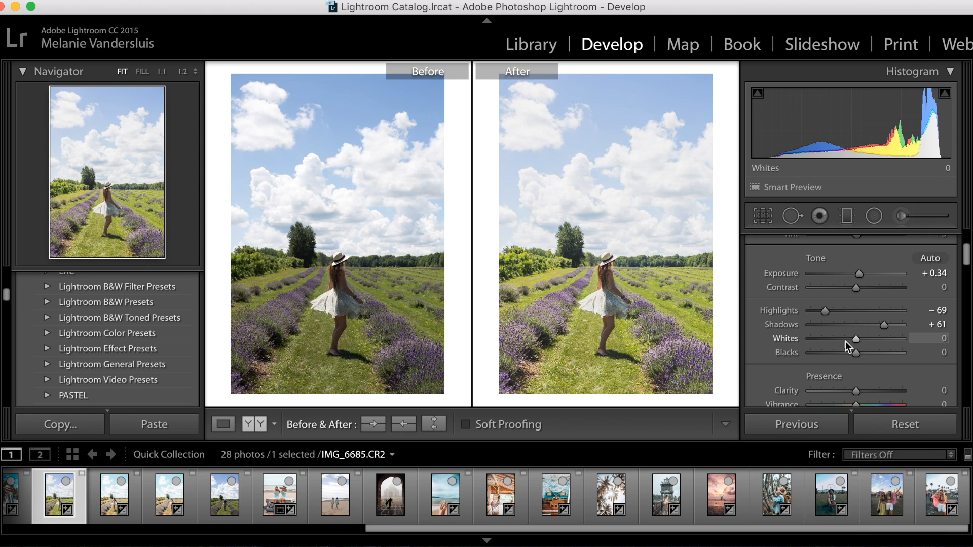
Step: Set Whites to +14 and Clarity to +22, with Blacks left at 0
left_click_drag(868, 338, 862, 338)
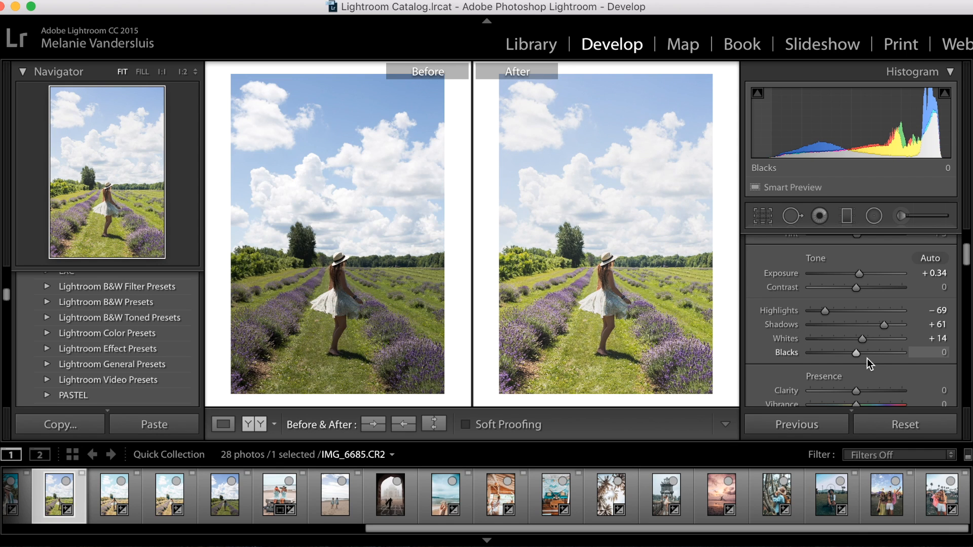
left_click(869, 354)
mouse_move(868, 355)
left_mouse_down()
mouse_move(907, 361)
mouse_move(855, 357)
left_mouse_up()
scroll(855, 357, "down", 3)
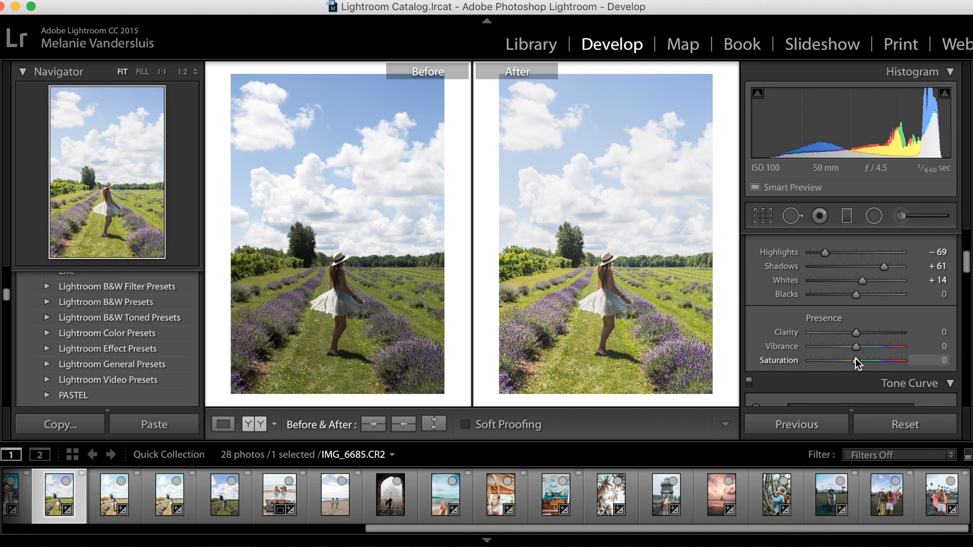
mouse_move(870, 332)
left_mouse_down()
mouse_move(915, 336)
mouse_move(865, 339)
left_mouse_up()
Step: Shift the Red hue slightly toward orange in the Color adjustments
scroll(865, 338, "down", 2)
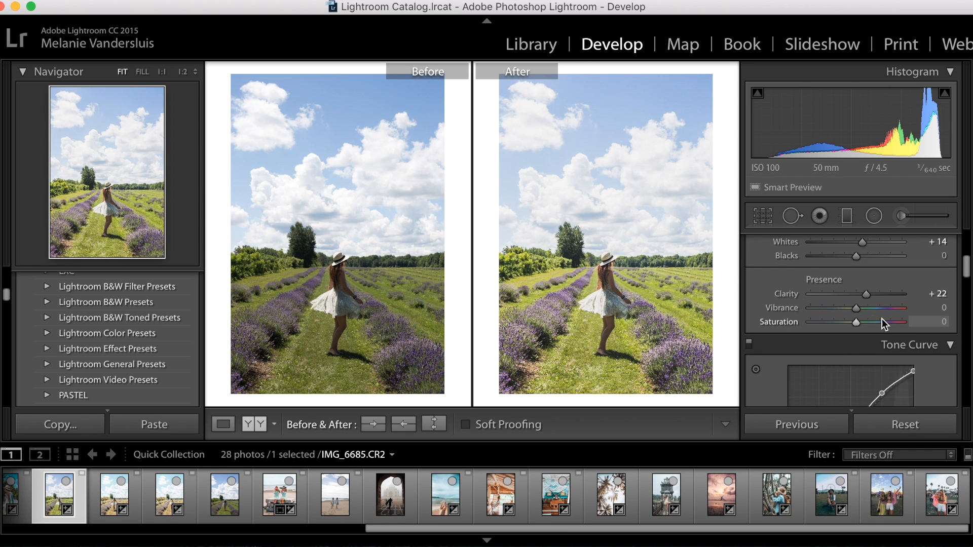
scroll(879, 372, "down", 10)
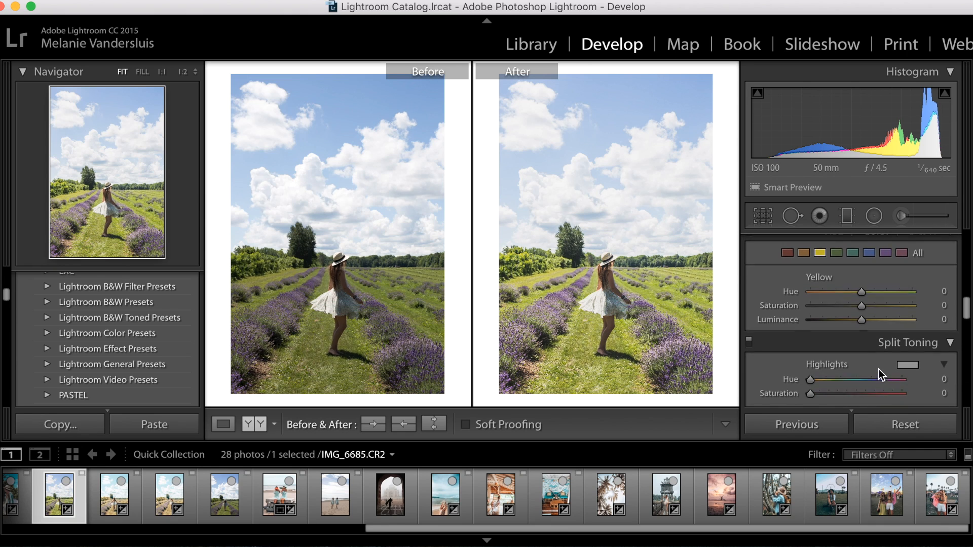
scroll(878, 369, "up", 2)
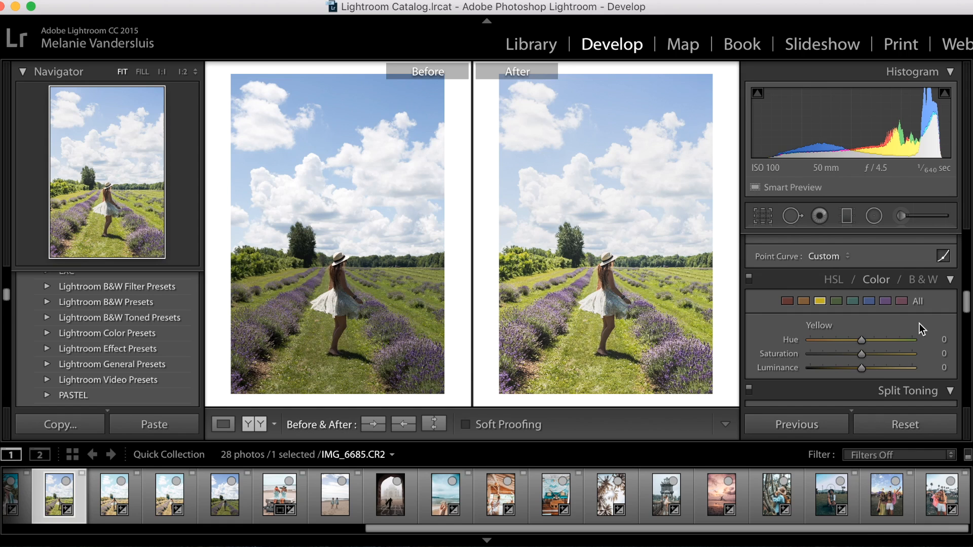
left_click(789, 303)
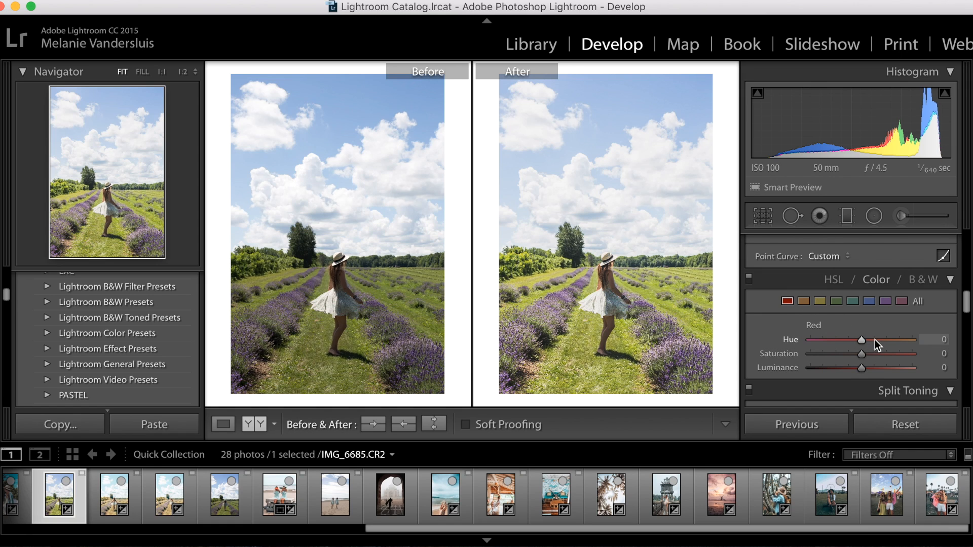
left_click(873, 340)
Step: Adjust the luminance and saturation of the Orange tones
left_click(804, 302)
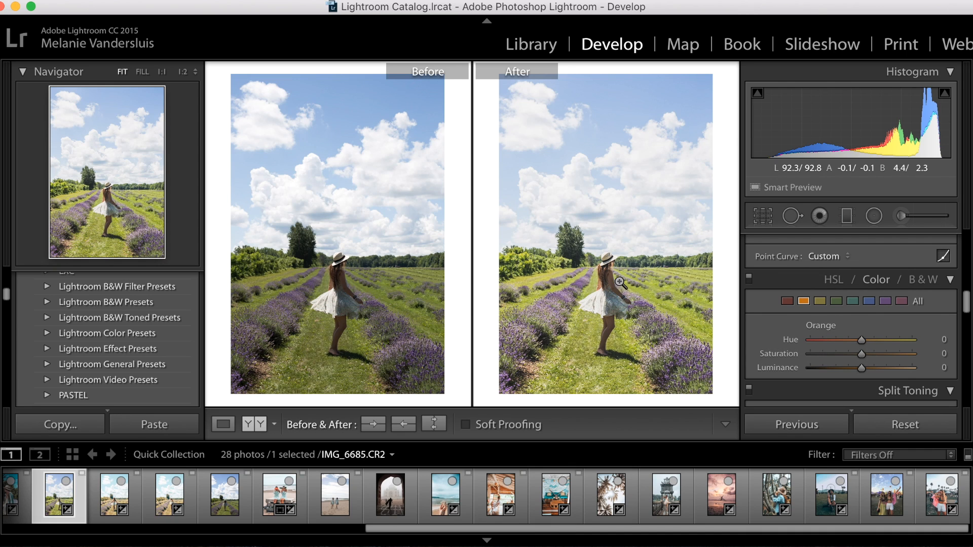
left_click(855, 369)
left_click_drag(855, 369, 868, 354)
Step: Set the Yellow tones to Hue −49, Saturation −21 and Luminance −16
left_click(818, 302)
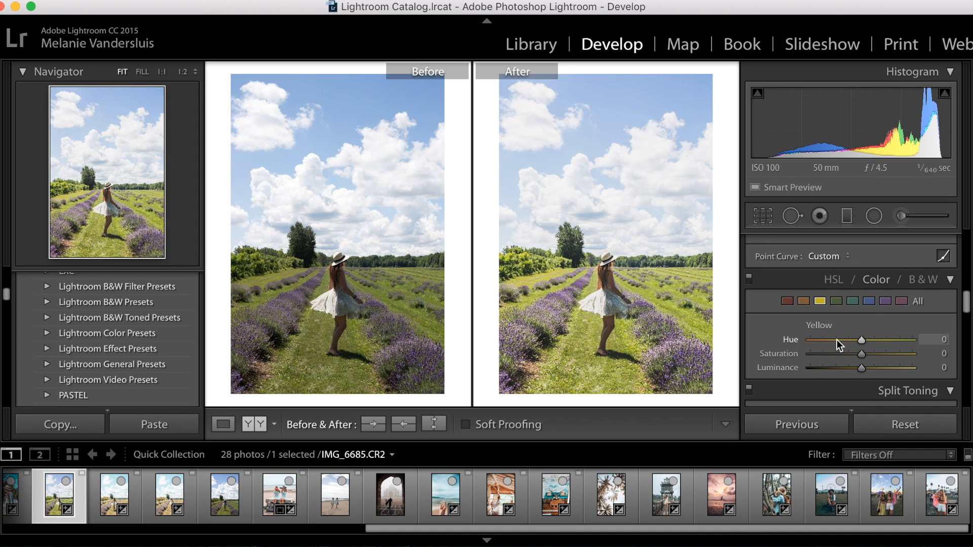
mouse_move(837, 340)
left_mouse_down()
mouse_move(798, 339)
mouse_move(835, 343)
left_mouse_up()
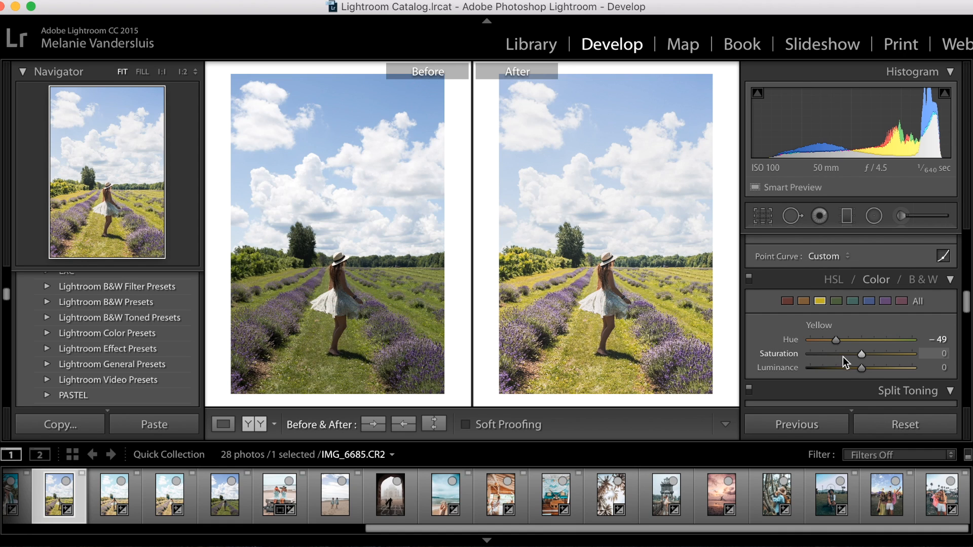
left_click_drag(848, 354, 853, 370)
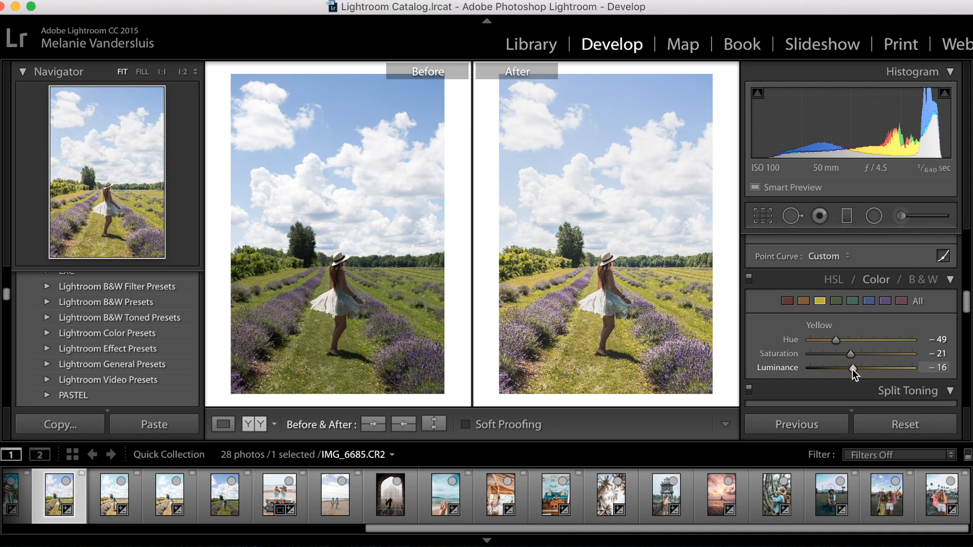
Step: Set the Green hue to −49 and reduce the Green saturation
left_click(834, 301)
left_click(836, 339)
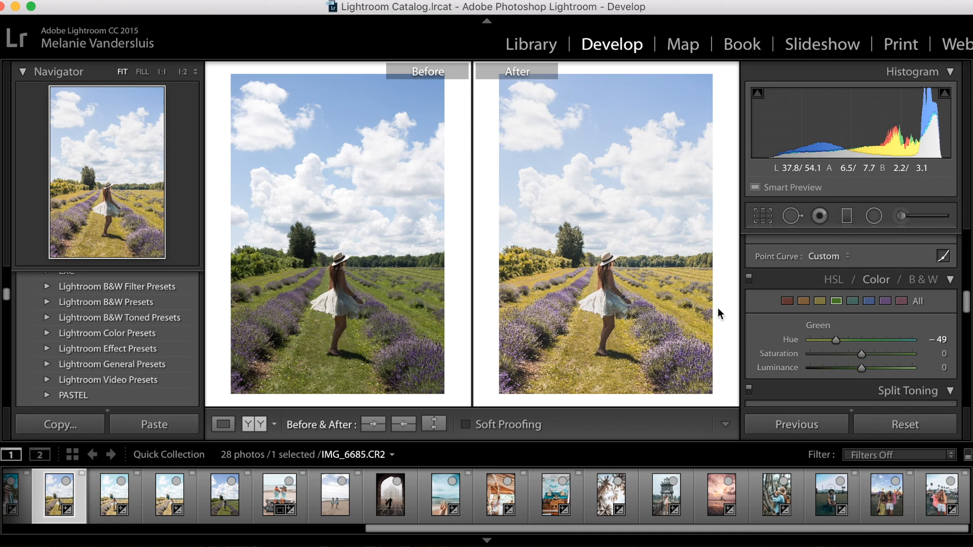
left_click_drag(849, 353, 860, 373)
Step: Try the Aqua luminance adjustment and set the Blue hue to −25
left_click(853, 303)
mouse_move(861, 368)
left_mouse_down()
mouse_move(779, 369)
mouse_move(865, 370)
mouse_move(838, 390)
mouse_move(794, 386)
mouse_move(861, 381)
left_mouse_up()
left_click(870, 302)
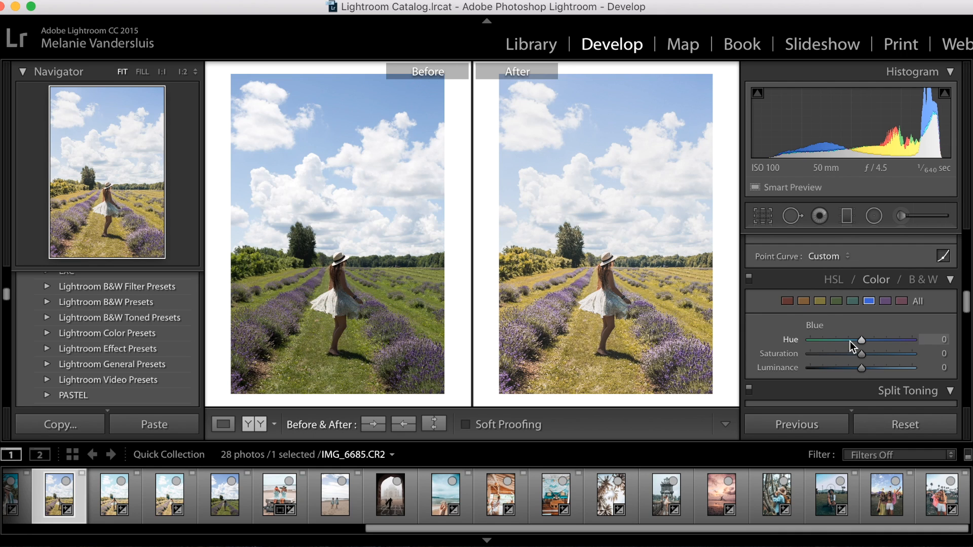
left_click(850, 341)
left_click_drag(850, 341, 848, 341)
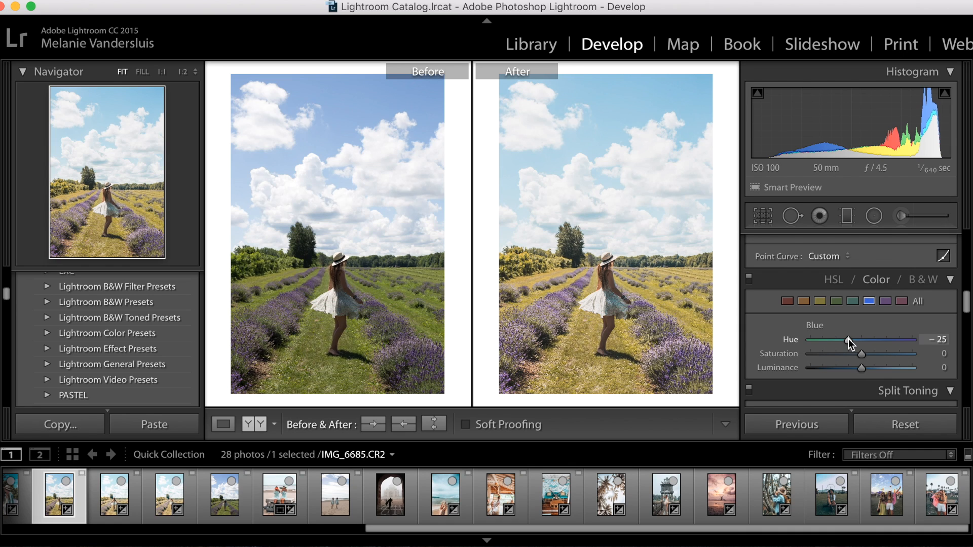
Step: Set the Blue tones to Hue −29, Saturation −12 and Luminance +8
left_click_drag(848, 338, 847, 341)
left_click(850, 355)
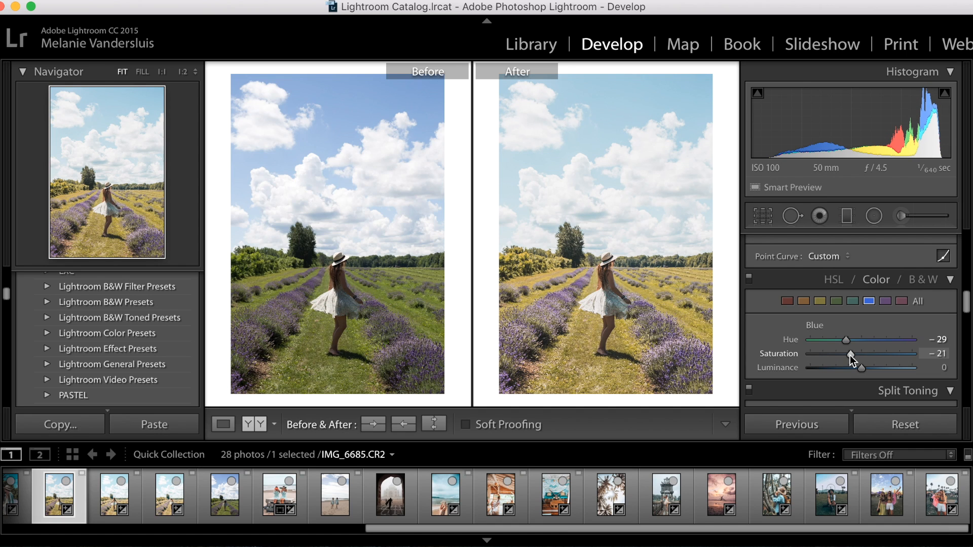
left_click_drag(849, 354, 855, 355)
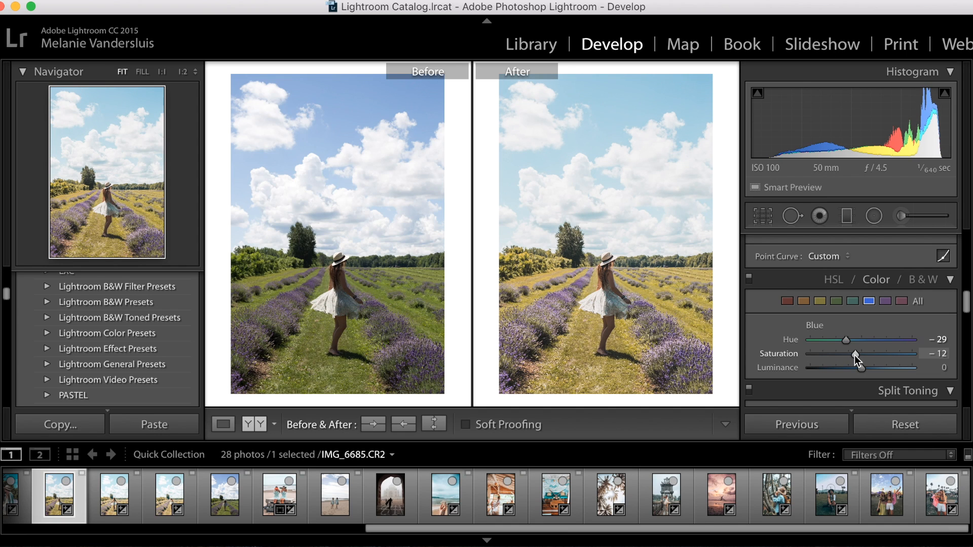
left_click(856, 369)
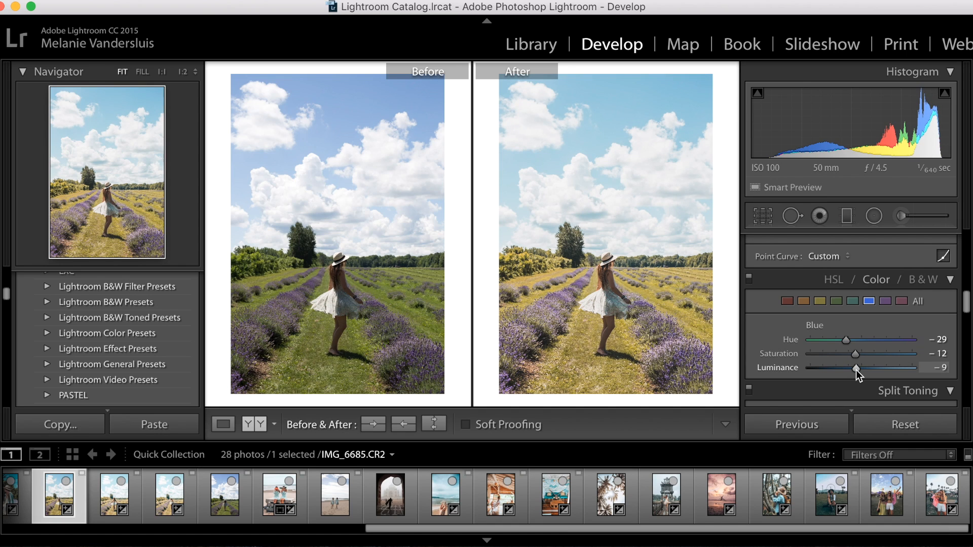
left_click_drag(856, 369, 859, 370)
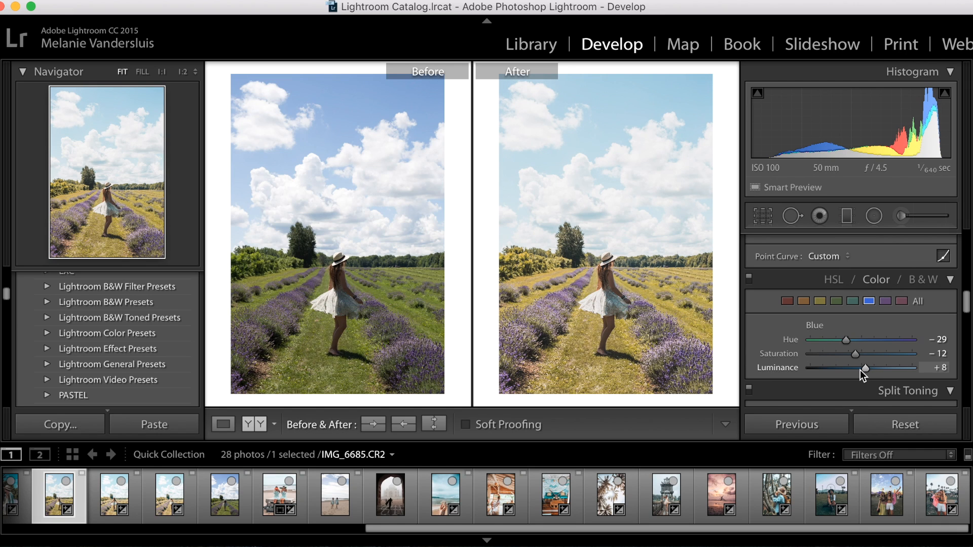
Step: Set the Purple tones to Saturation +24 and Luminance −21
left_click(884, 301)
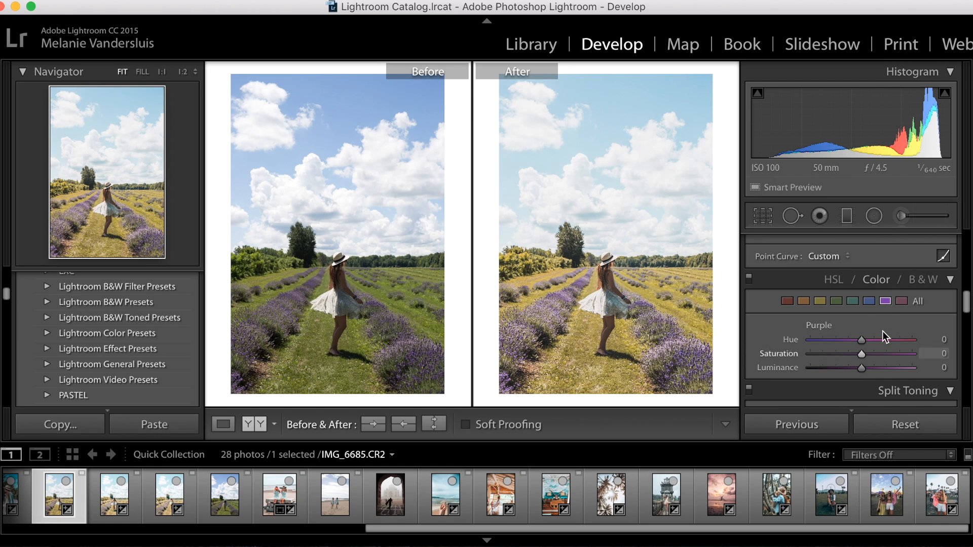
left_click(908, 301)
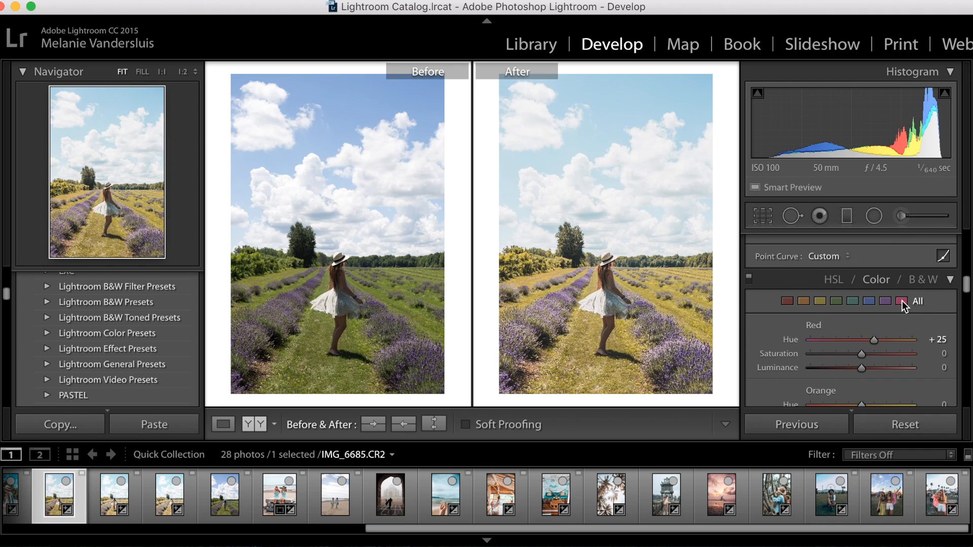
left_click(884, 301)
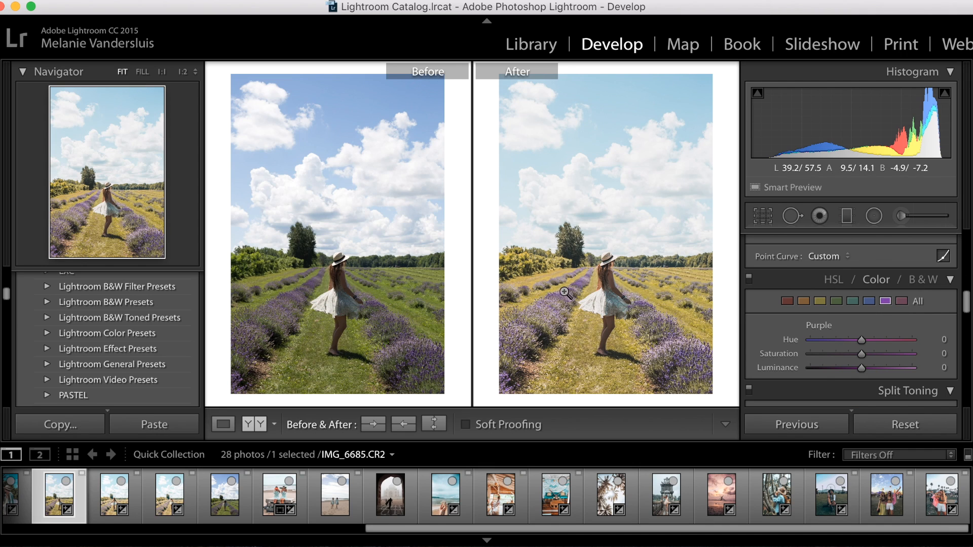
left_click(849, 371)
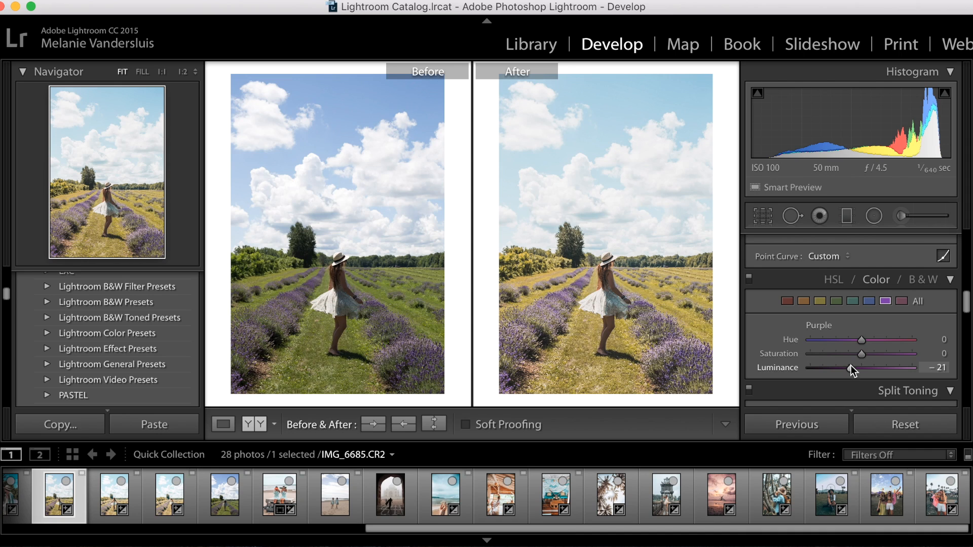
mouse_move(872, 353)
left_mouse_down()
mouse_move(889, 356)
mouse_move(873, 357)
left_mouse_up()
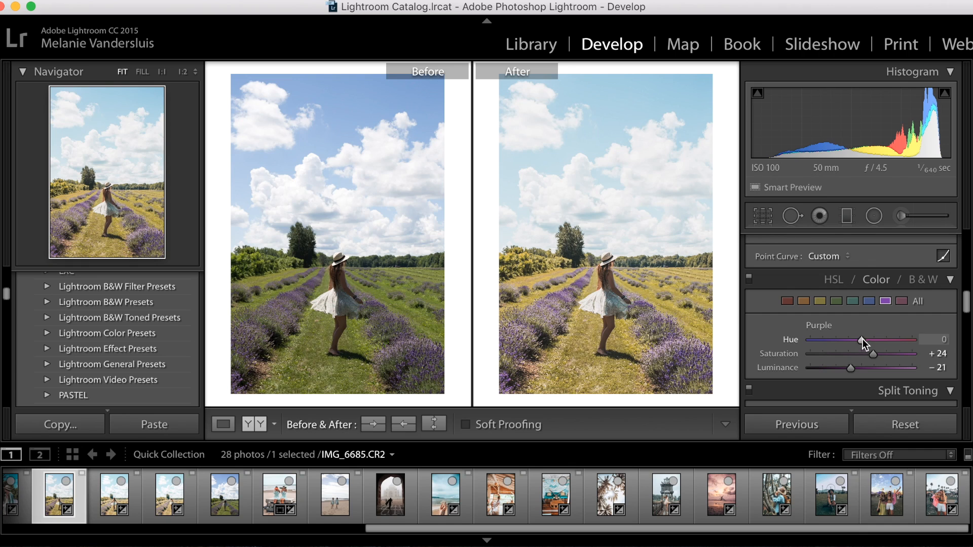
Step: Give the split-toning Highlights a subtle blue tint with Hue 206 and Saturation 7
scroll(864, 366, "down", 4)
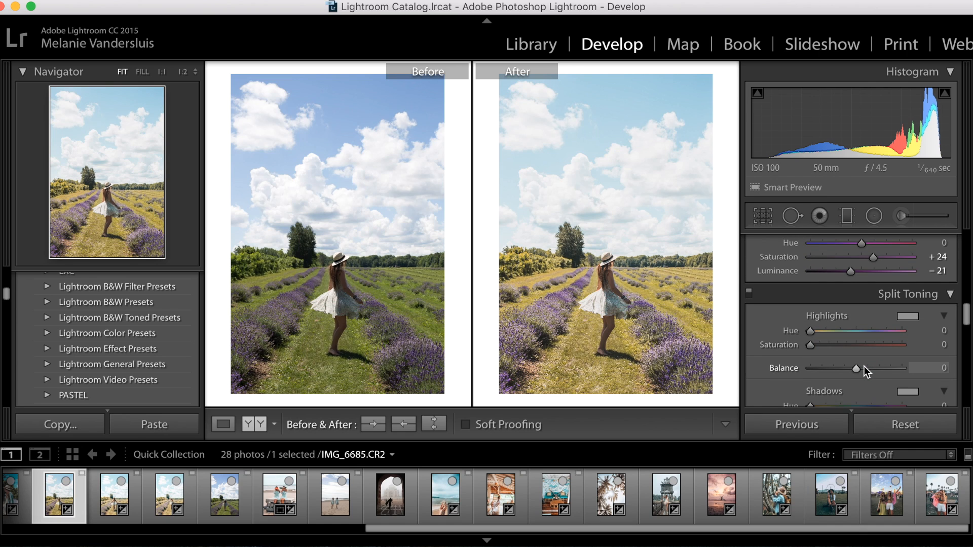
scroll(864, 367, "down", 1)
scroll(863, 368, "down", 1)
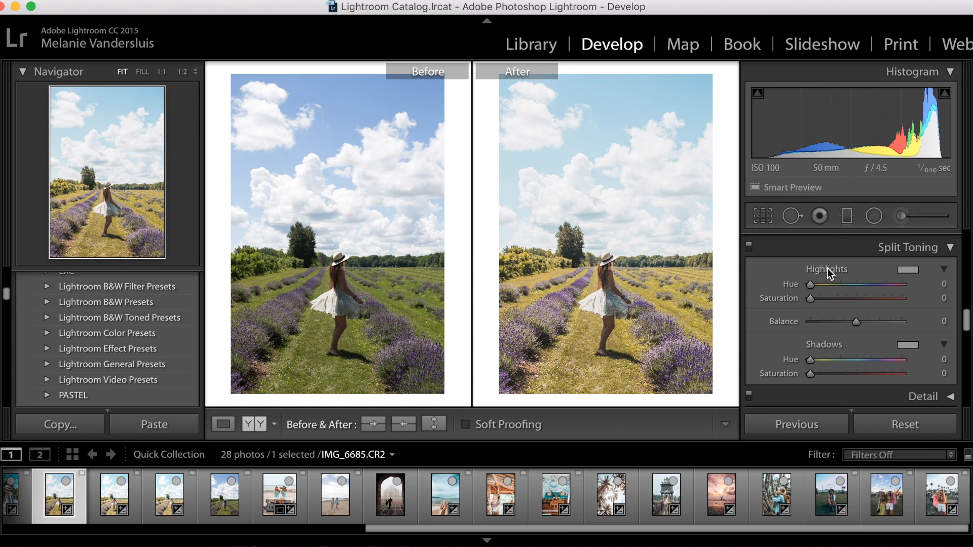
left_click(864, 284)
left_click(908, 269)
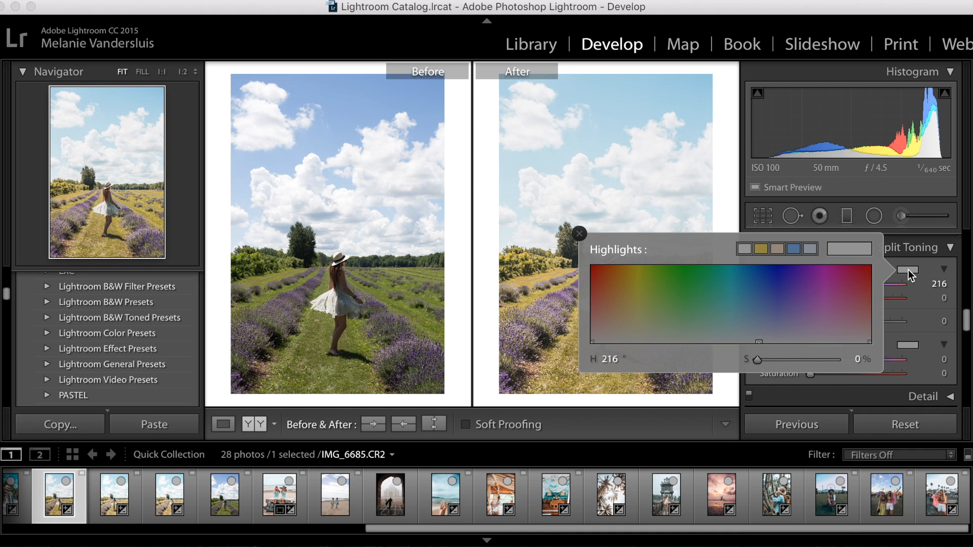
left_click(750, 272)
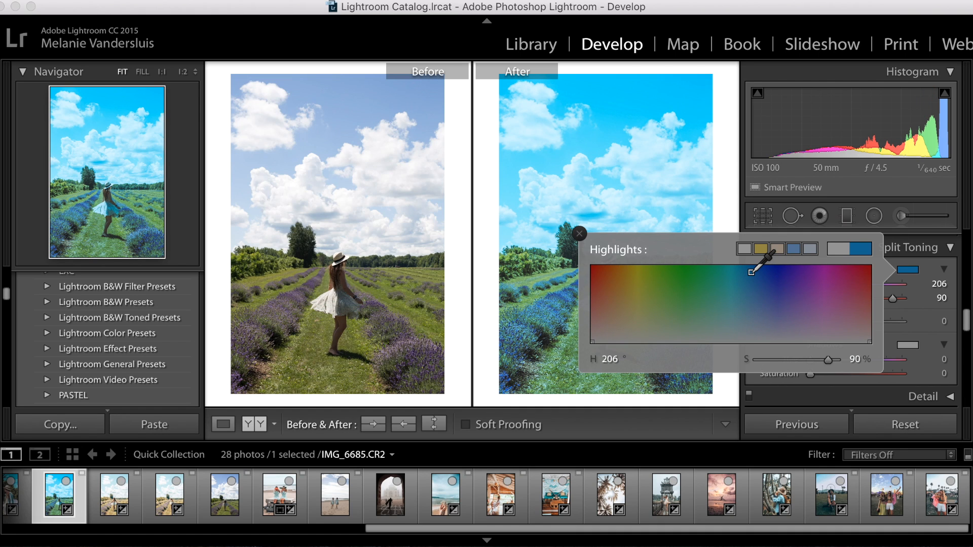
left_click(579, 233)
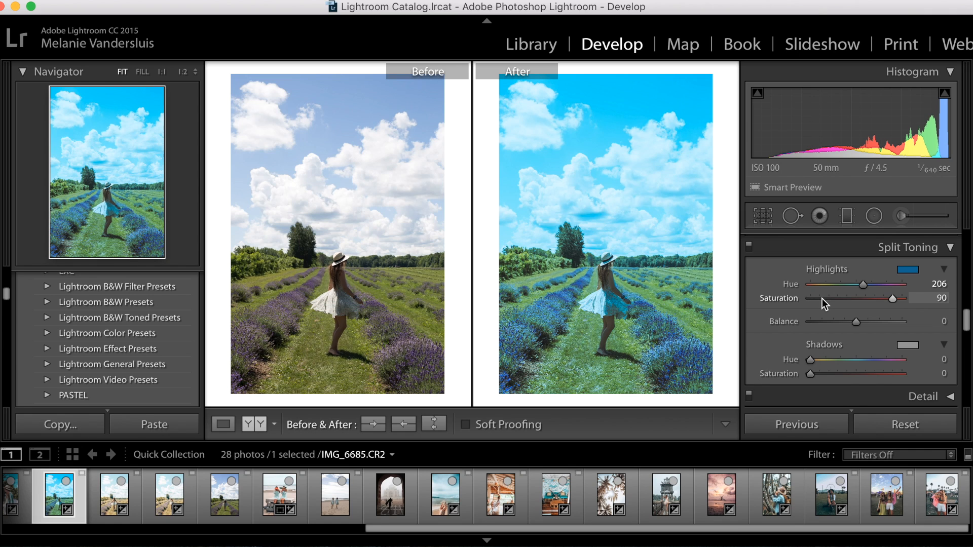
left_click_drag(822, 299, 816, 299)
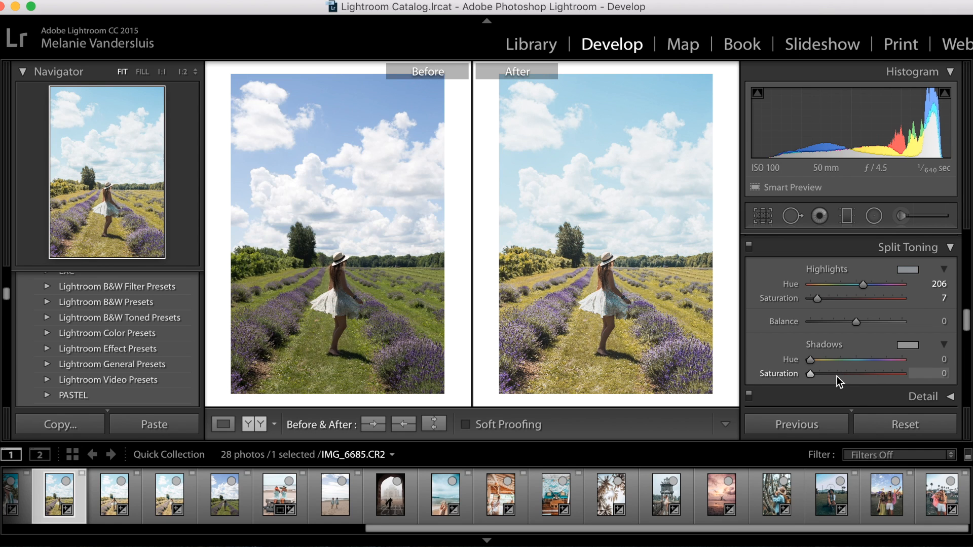
Step: Tint the split-toning Shadows orange with Hue 33 and Saturation 10, and set the Highlights Saturation to 8
left_click(814, 361)
left_click_drag(814, 361, 822, 362)
left_click(906, 345)
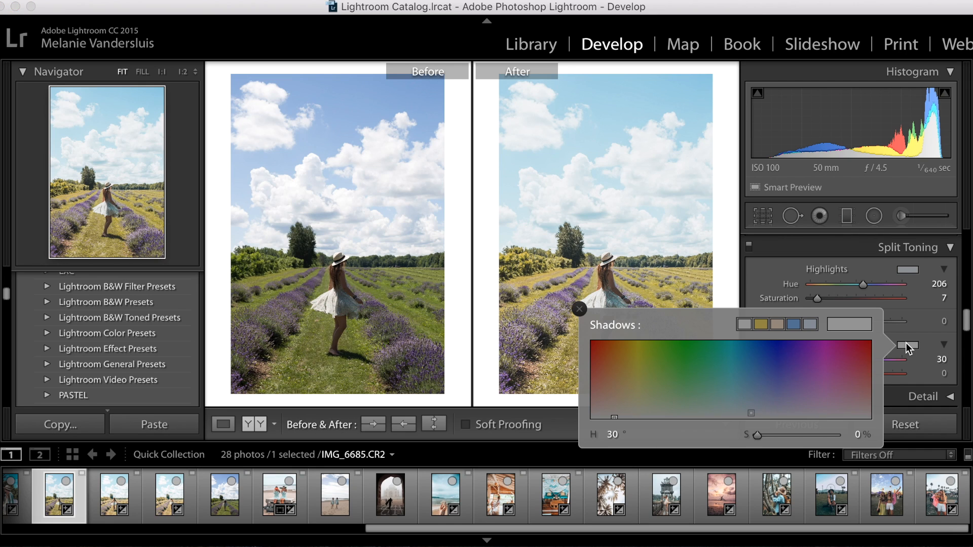
left_click(616, 357)
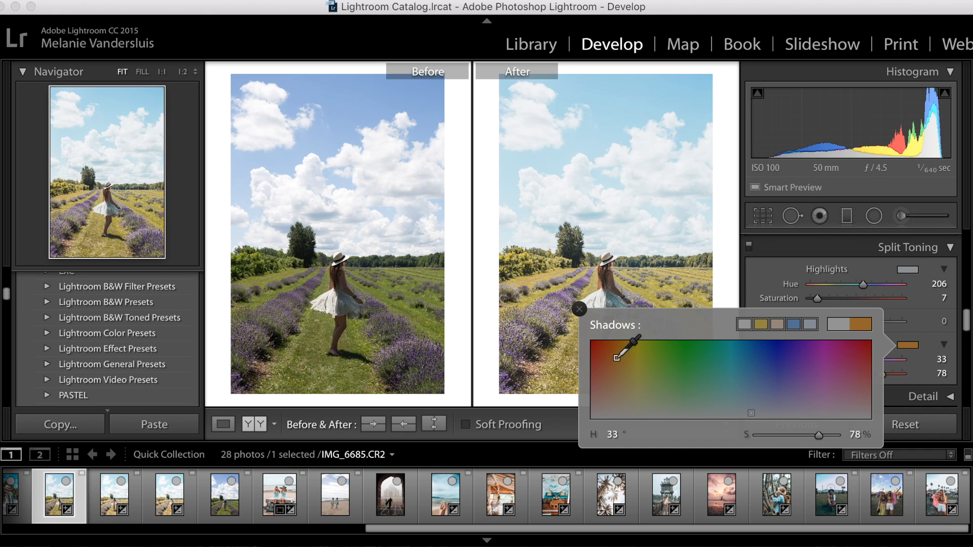
left_click(579, 308)
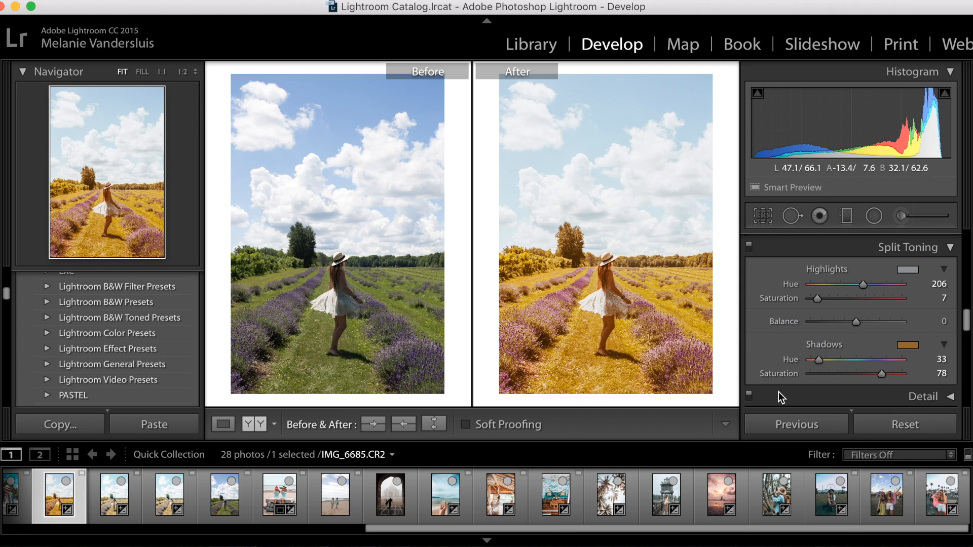
left_click(818, 373)
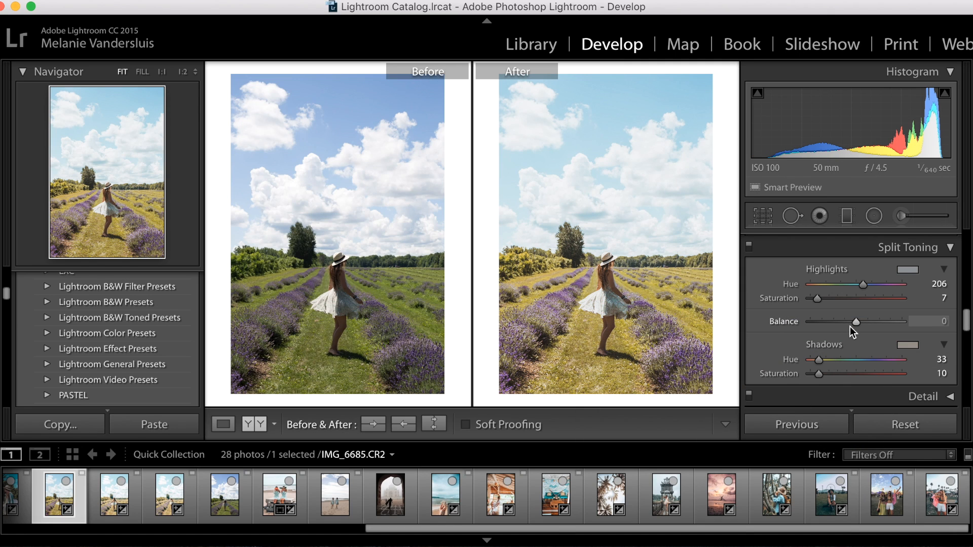
left_click_drag(856, 321, 807, 327)
left_click_drag(810, 324, 822, 297)
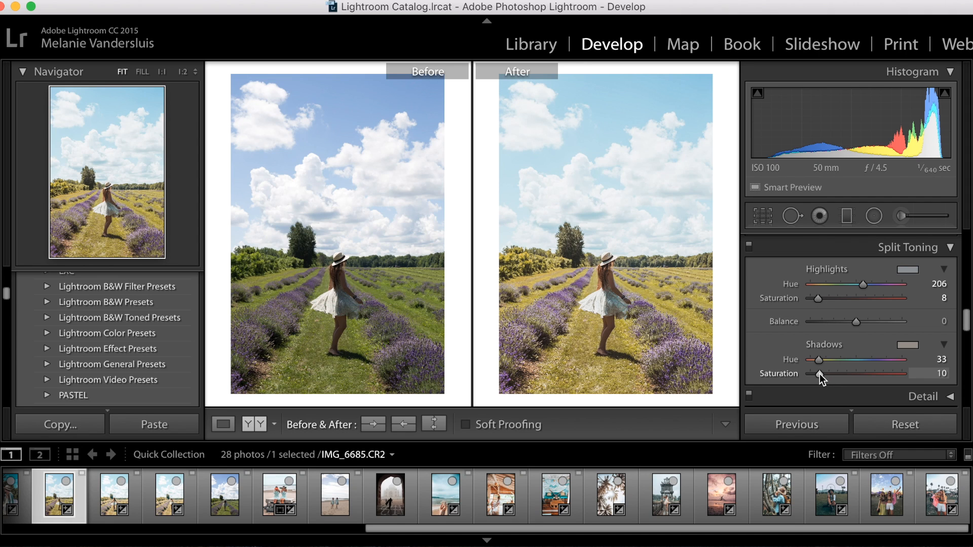
Step: Examine the Sharpening and Noise Reduction settings in the Detail section, then collapse the section
scroll(835, 366, "down", 3)
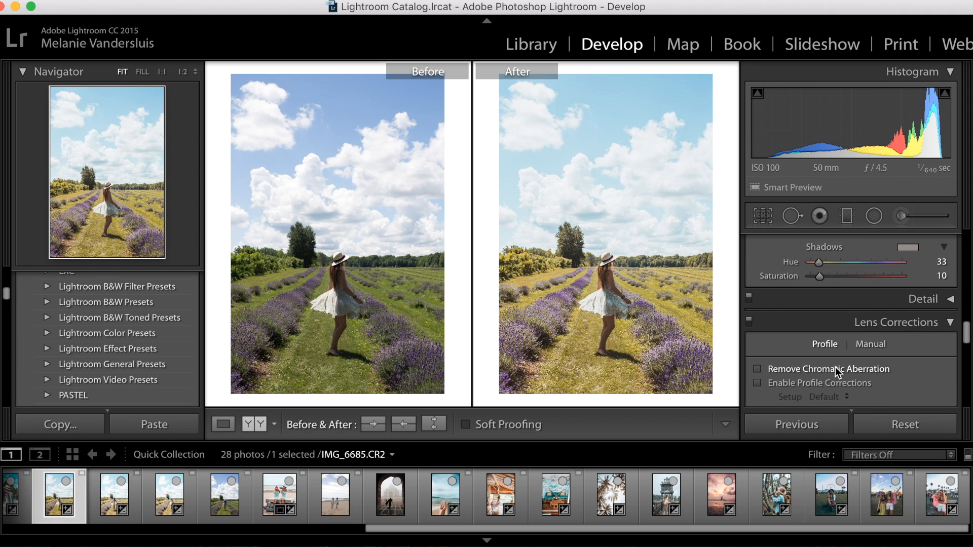
left_click(937, 300)
scroll(857, 364, "down", 4)
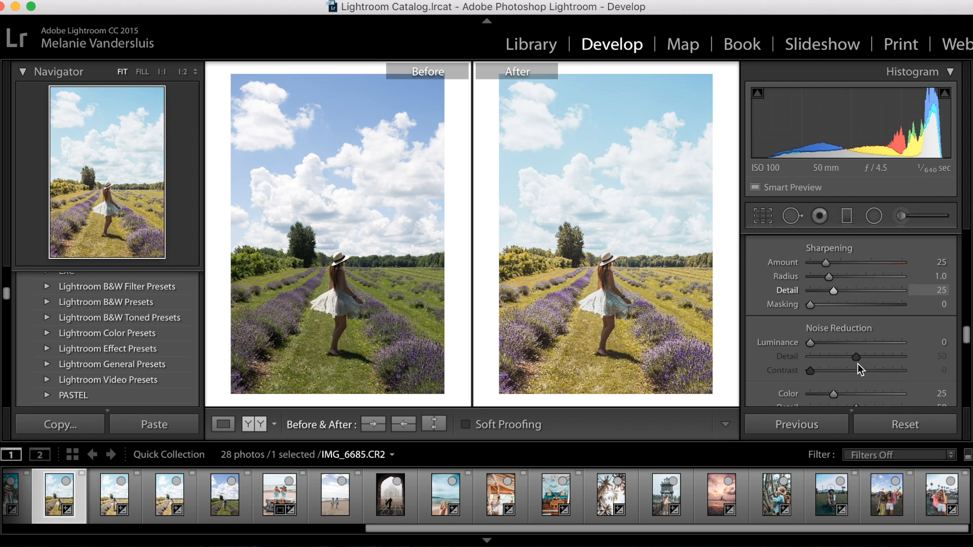
scroll(858, 363, "up", 1)
left_click_drag(825, 273, 809, 272)
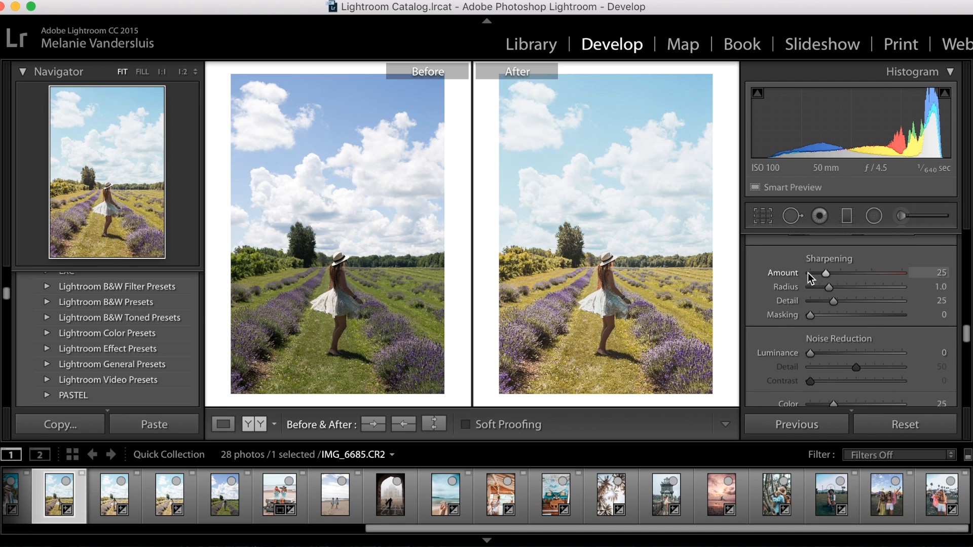
scroll(820, 329, "down", 3)
scroll(819, 329, "up", 4)
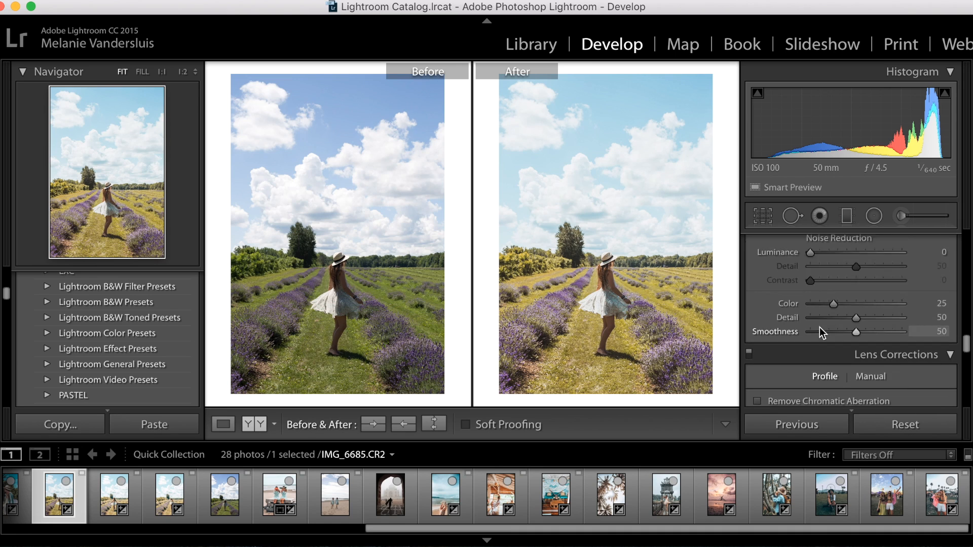
scroll(820, 328, "up", 5)
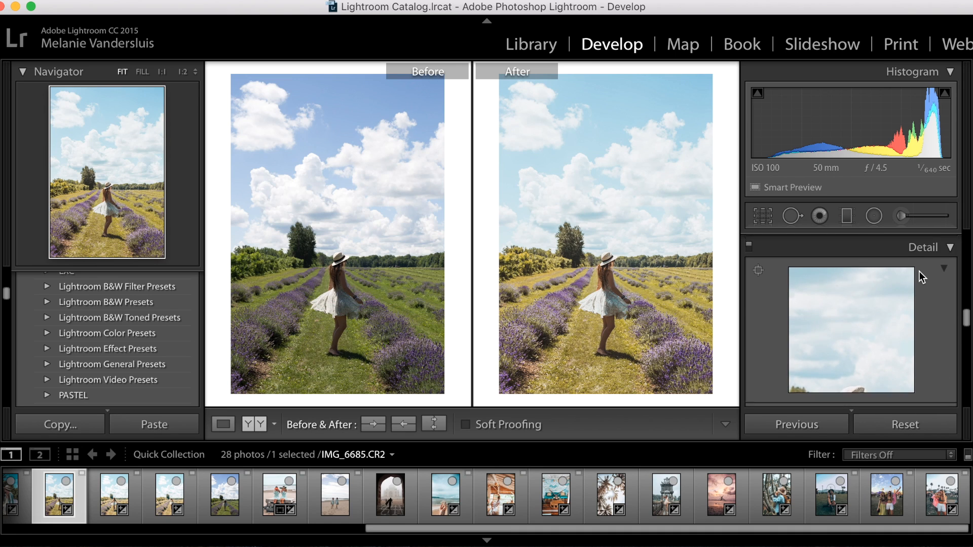
left_click(919, 244)
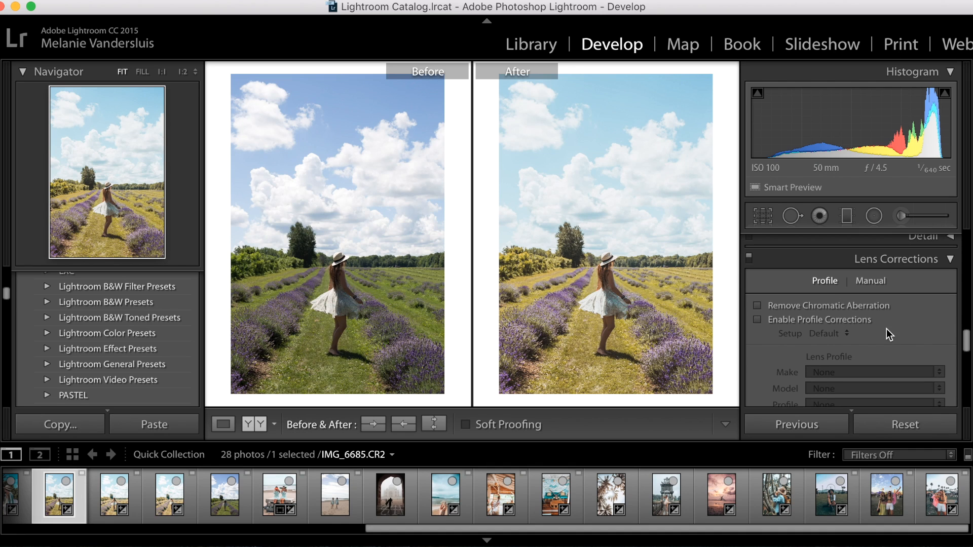
Step: Enable the lens profile corrections, comparing the photo with and without them
left_click(757, 321)
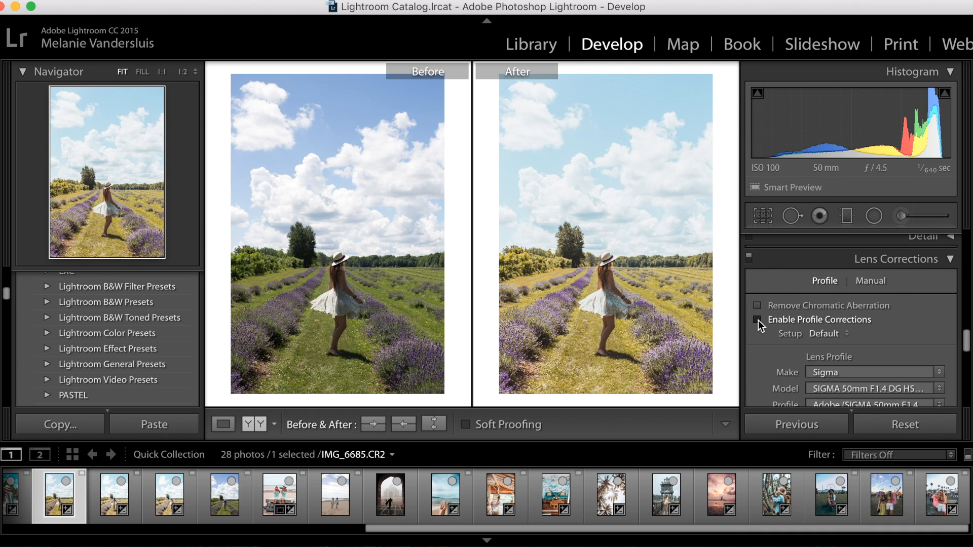
left_click(758, 320)
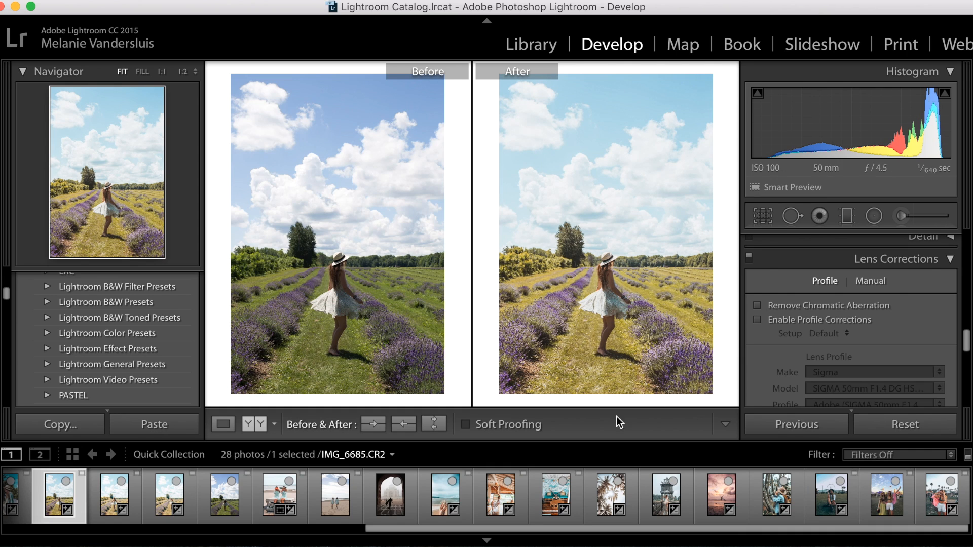
left_click(758, 319)
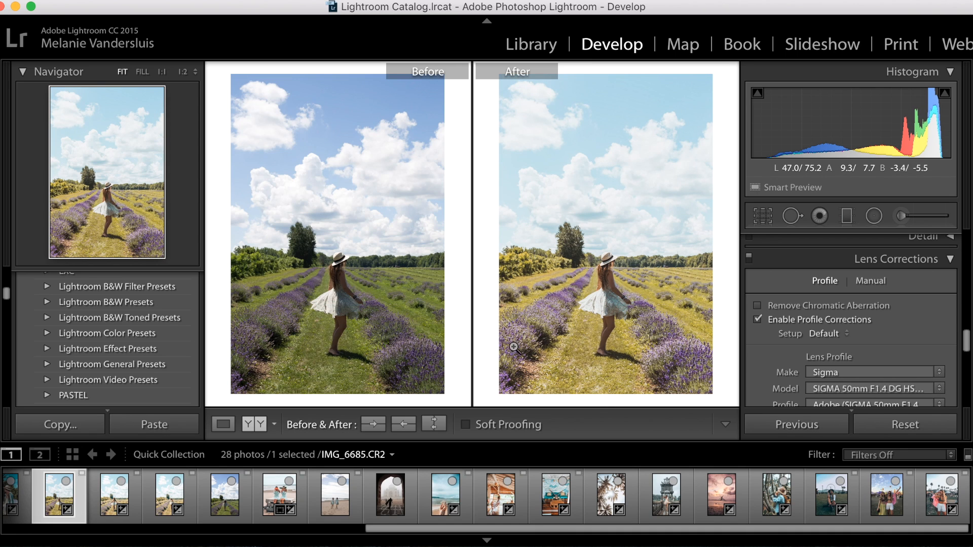
left_click(757, 320)
left_click(756, 319)
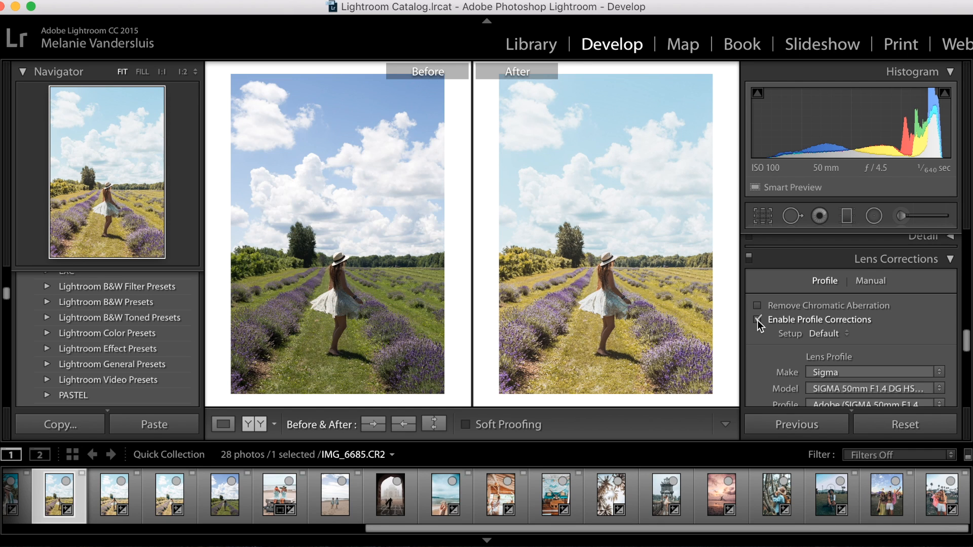
left_click(757, 320)
Step: Add film grain to the photo with a Grain Amount of 20 in the Effects settings
scroll(767, 360, "down", 10)
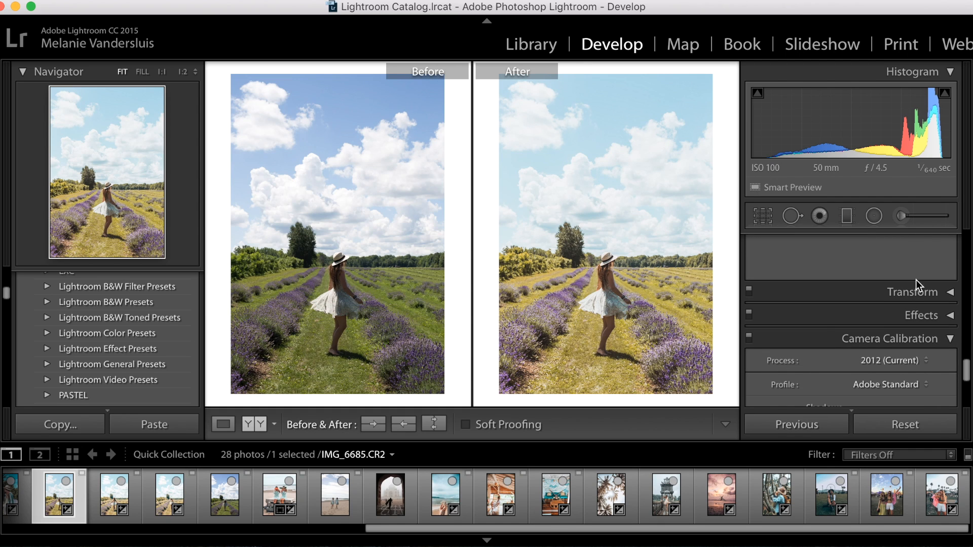
left_click(930, 291)
left_click(934, 241)
left_click(929, 269)
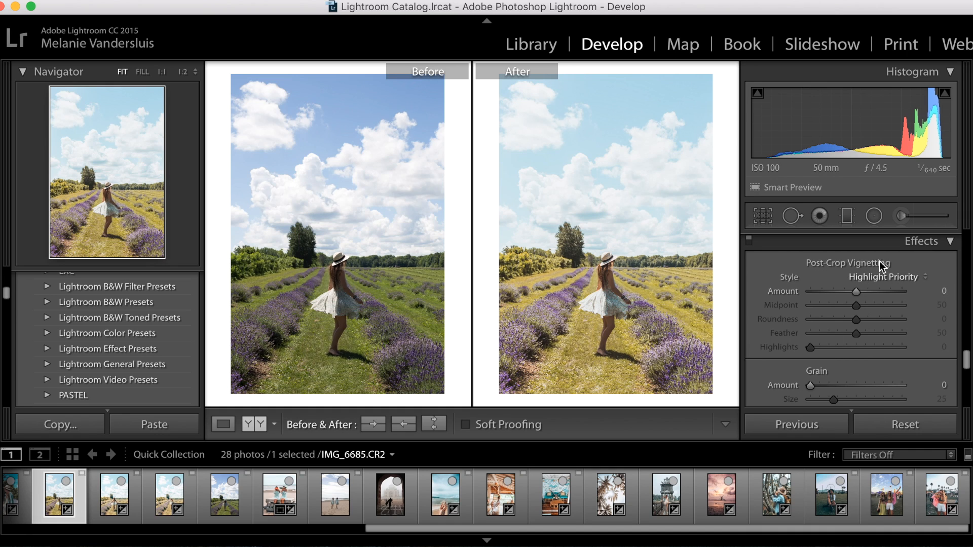
scroll(876, 312, "down", 2)
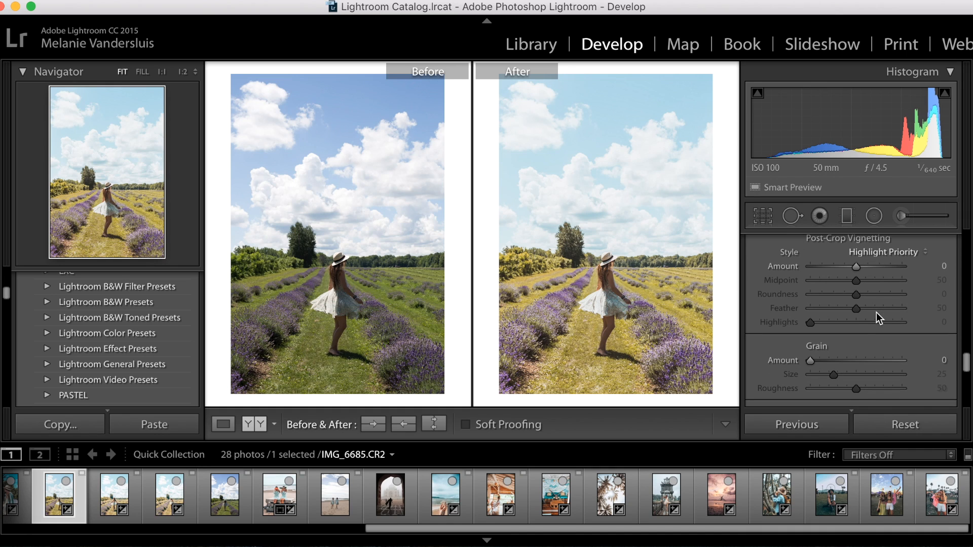
left_click(828, 360)
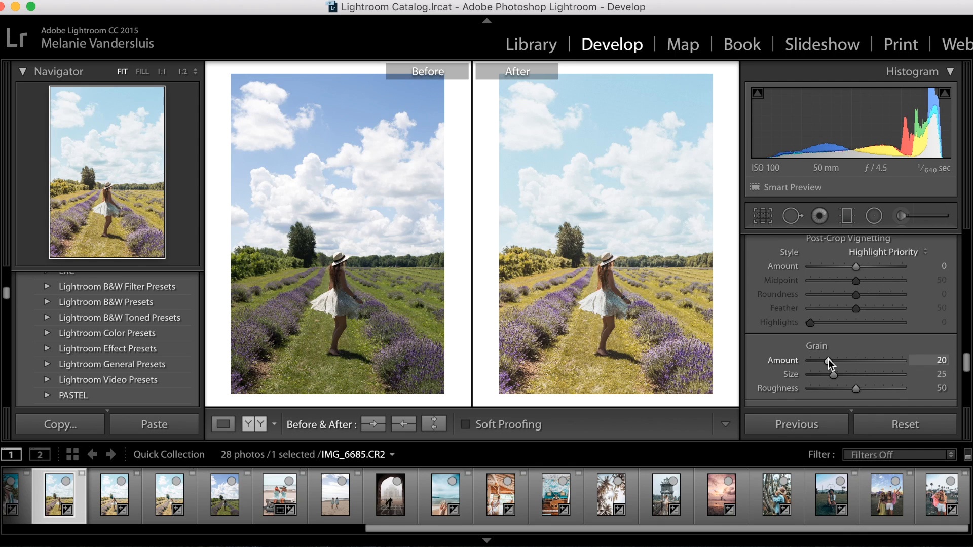
scroll(925, 279, "down", 6)
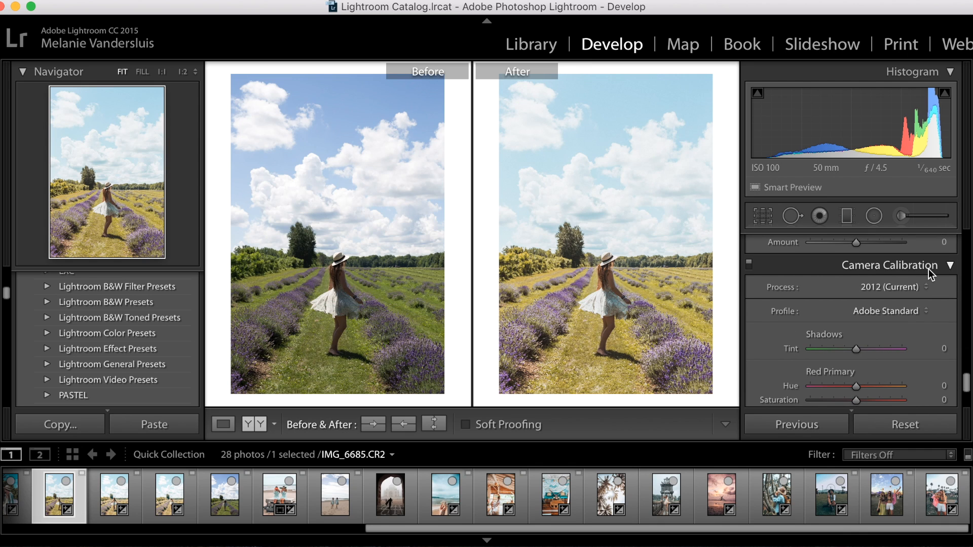
Step: Collapse the Effects section and set the Camera Calibration Shadows Tint to +5
scroll(932, 282, "up", 6)
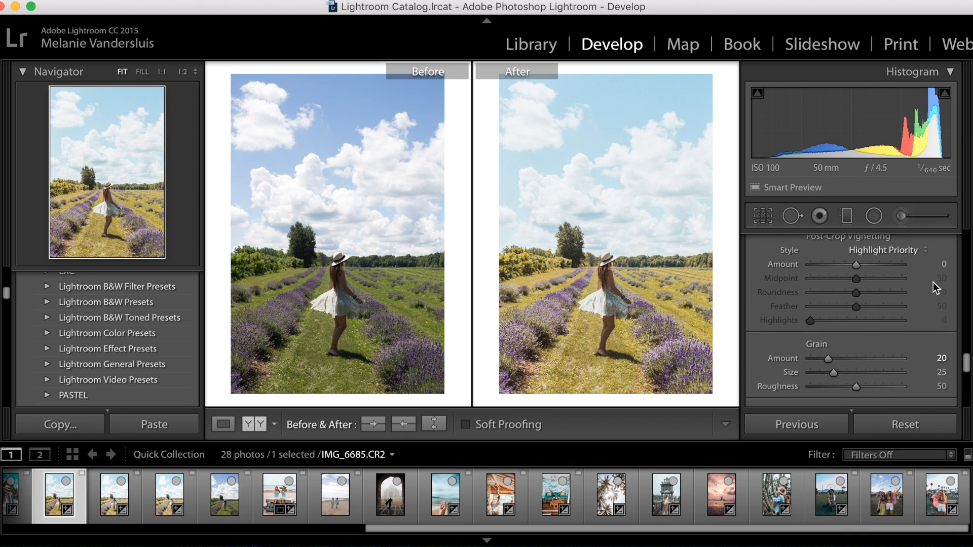
scroll(932, 282, "up", 1)
left_click(932, 265)
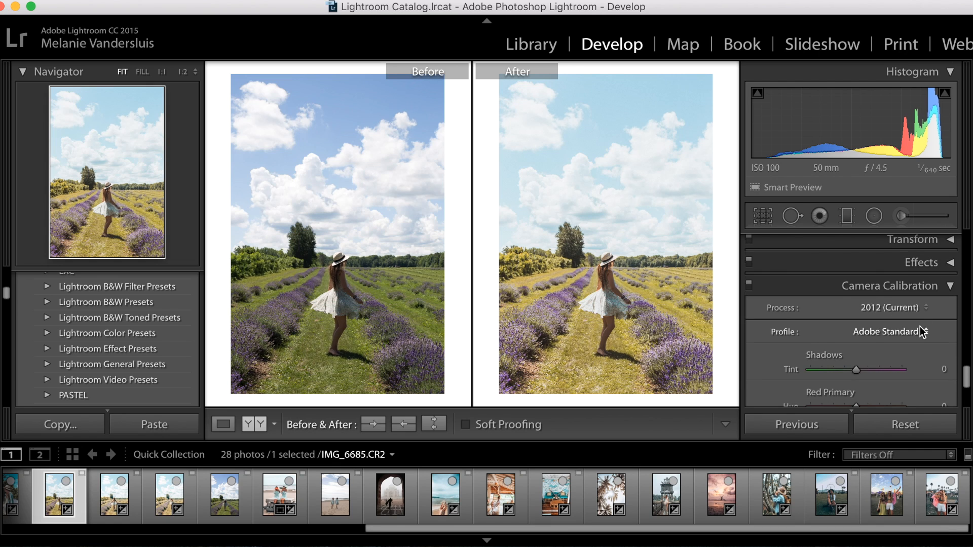
scroll(920, 326, "down", 3)
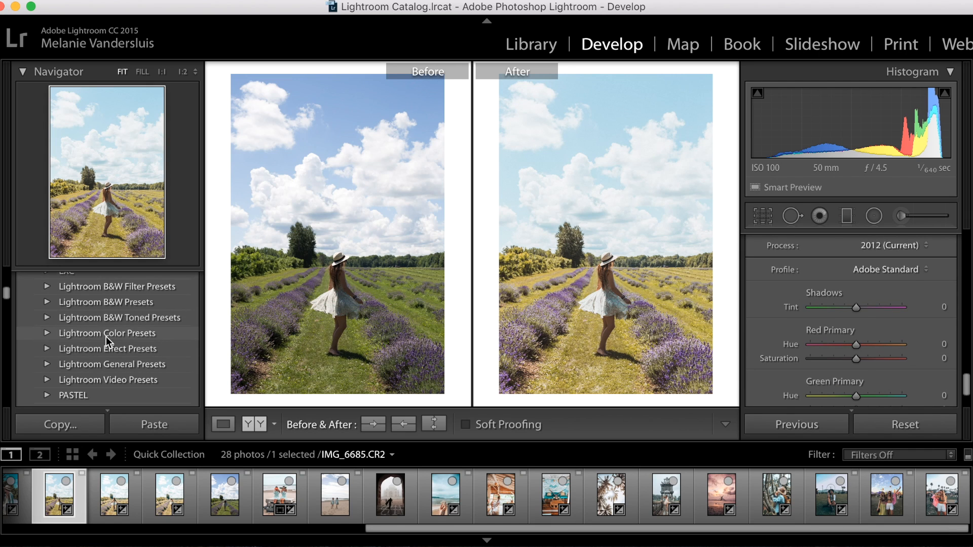
scroll(884, 348, "down", 3)
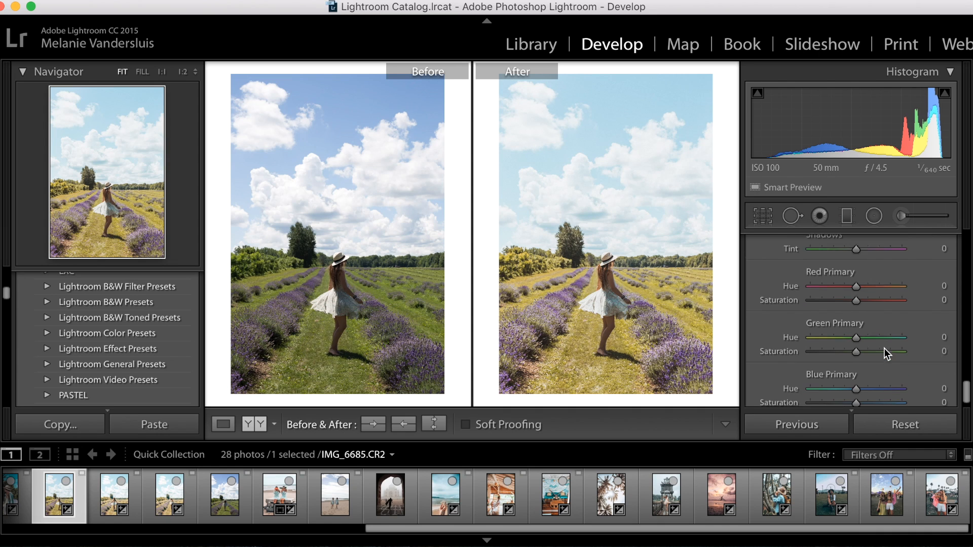
scroll(884, 325, "up", 2)
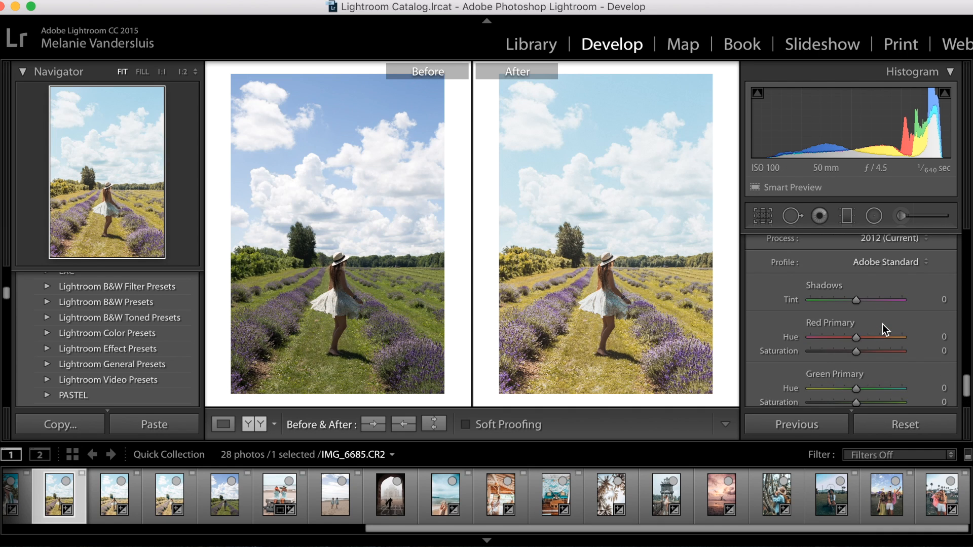
mouse_move(856, 291)
left_mouse_down()
mouse_move(843, 292)
mouse_move(857, 291)
left_mouse_up()
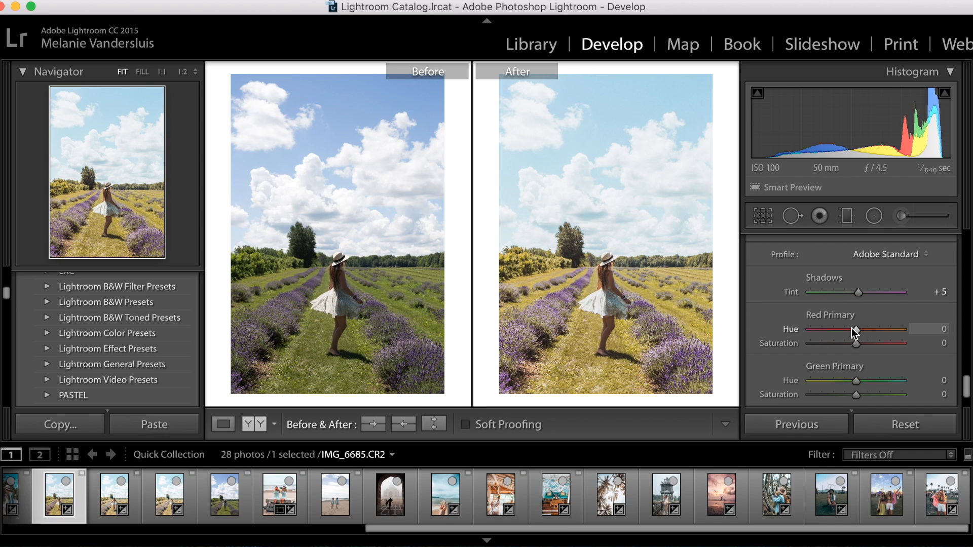
Step: Set the calibration Red Primary to Hue +19 and Saturation +20, and the Green Primary to Hue +22 and Saturation +2
mouse_move(846, 330)
left_mouse_down()
mouse_move(815, 331)
mouse_move(887, 330)
mouse_move(864, 330)
mouse_move(863, 346)
mouse_move(837, 326)
mouse_move(865, 324)
mouse_move(867, 338)
mouse_move(846, 340)
mouse_move(856, 339)
left_mouse_up()
scroll(864, 345, "down", 3)
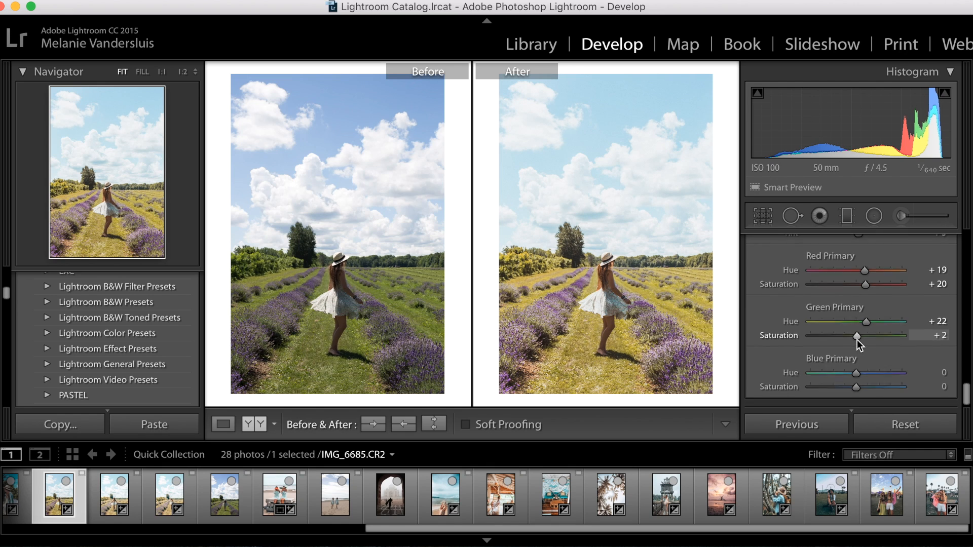
Step: Set the calibration Blue Primary to Hue -22 and Saturation -20, trying a Saturation of +25 along the way
mouse_move(834, 375)
left_mouse_down()
mouse_move(798, 378)
mouse_move(845, 379)
left_mouse_up()
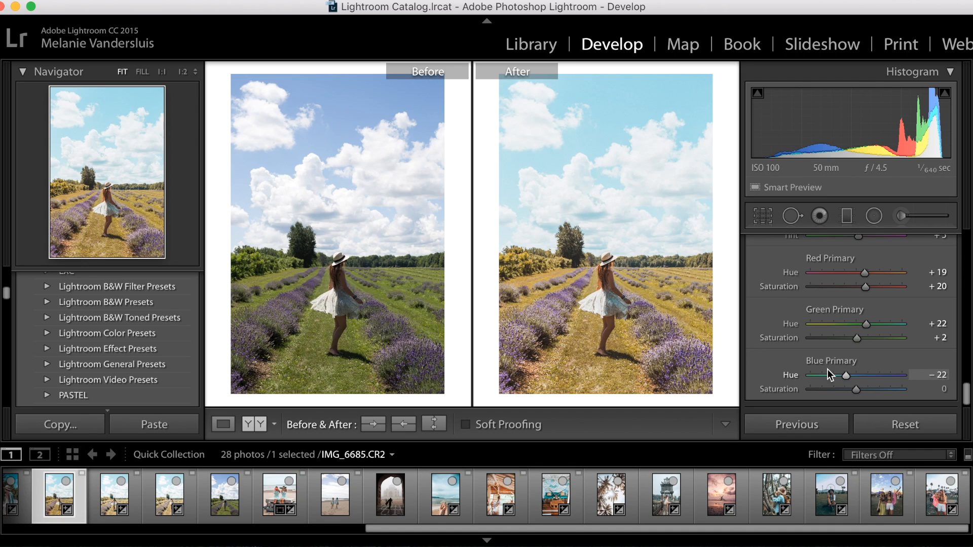
mouse_move(861, 390)
left_mouse_down()
mouse_move(898, 396)
mouse_move(867, 400)
left_mouse_up()
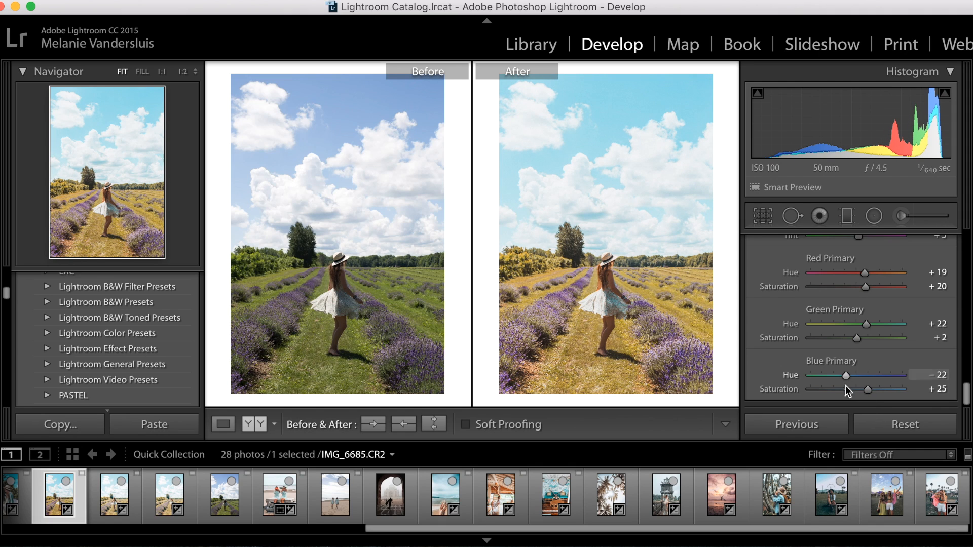
left_click(856, 389)
left_click_drag(856, 389, 847, 389)
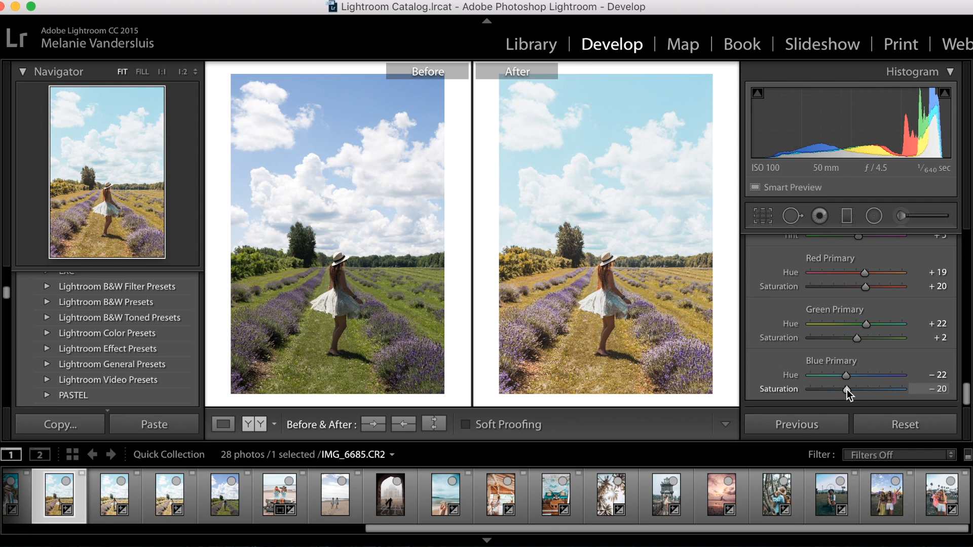
scroll(850, 336, "down", 1)
scroll(850, 336, "up", 10)
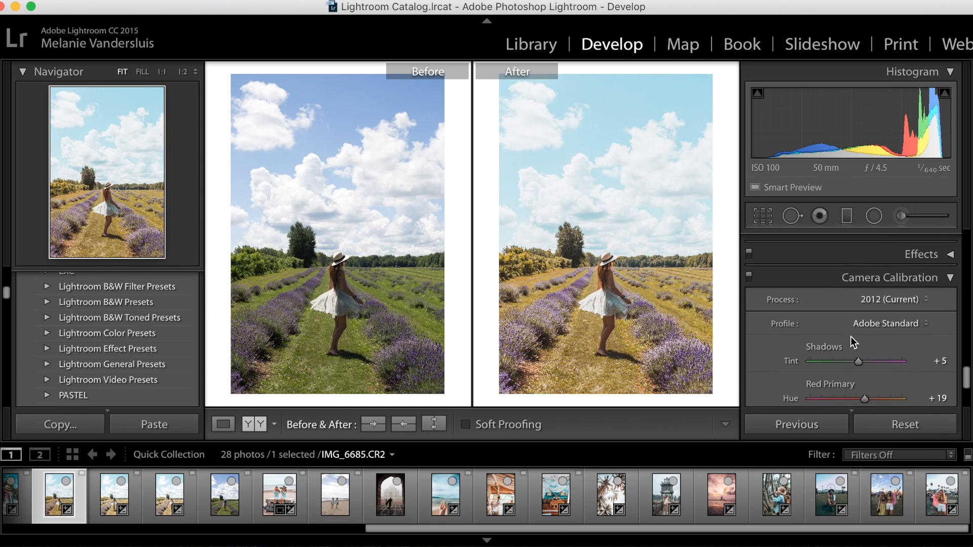
scroll(918, 294, "up", 10)
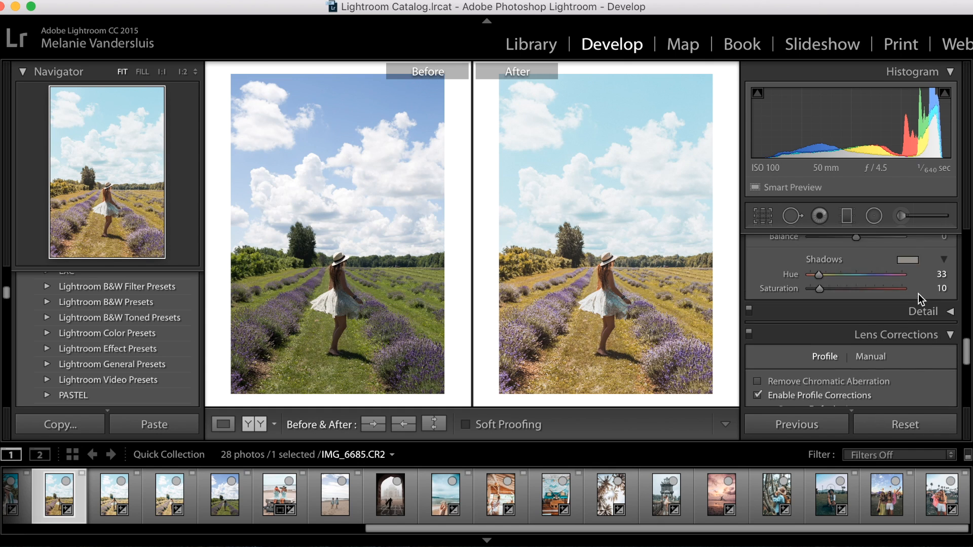
scroll(918, 294, "up", 5)
scroll(918, 294, "down", 3)
mouse_move(890, 326)
left_mouse_down()
mouse_move(902, 326)
mouse_move(889, 326)
left_mouse_up()
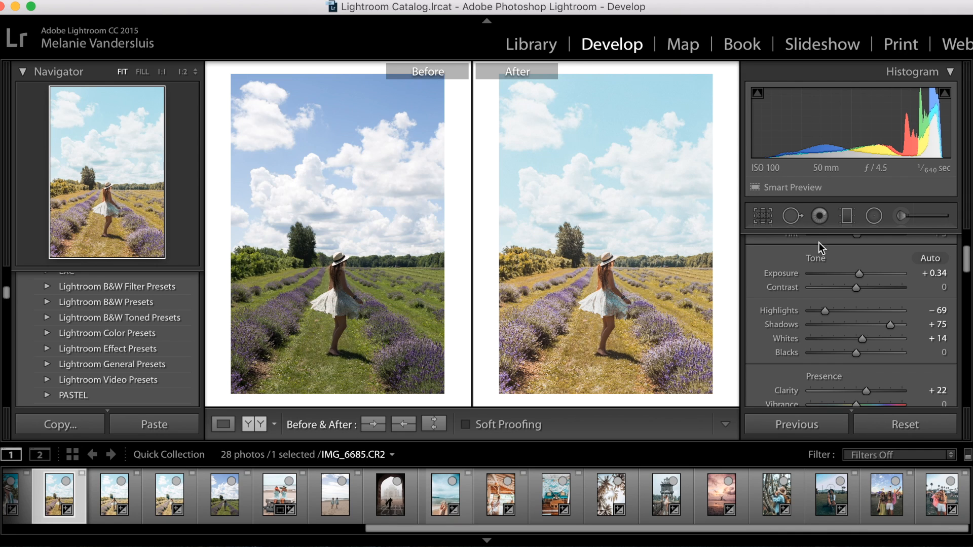
Step: Set the adjustment brush to the Sharpness effect with a brush Size of 17, and close the brush without painting
left_click(916, 215)
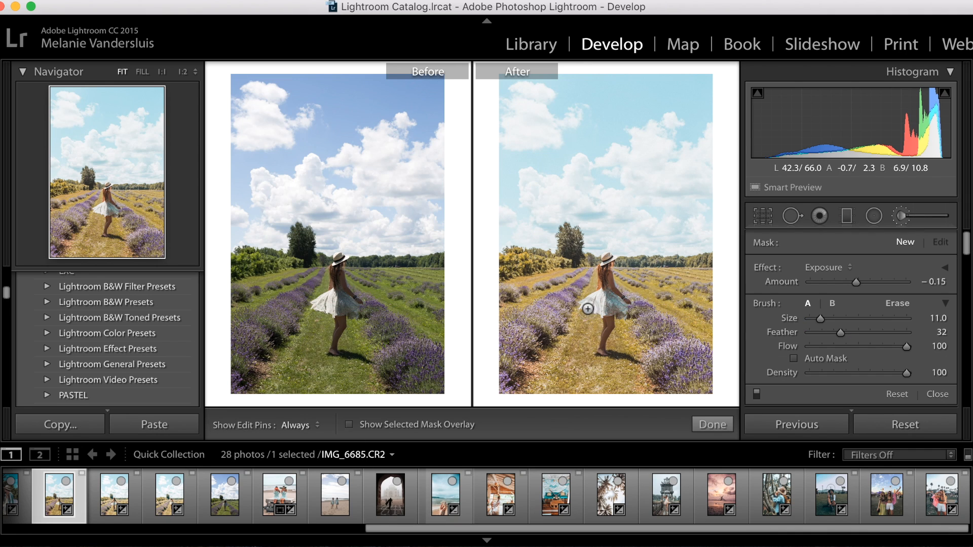
left_click(849, 262)
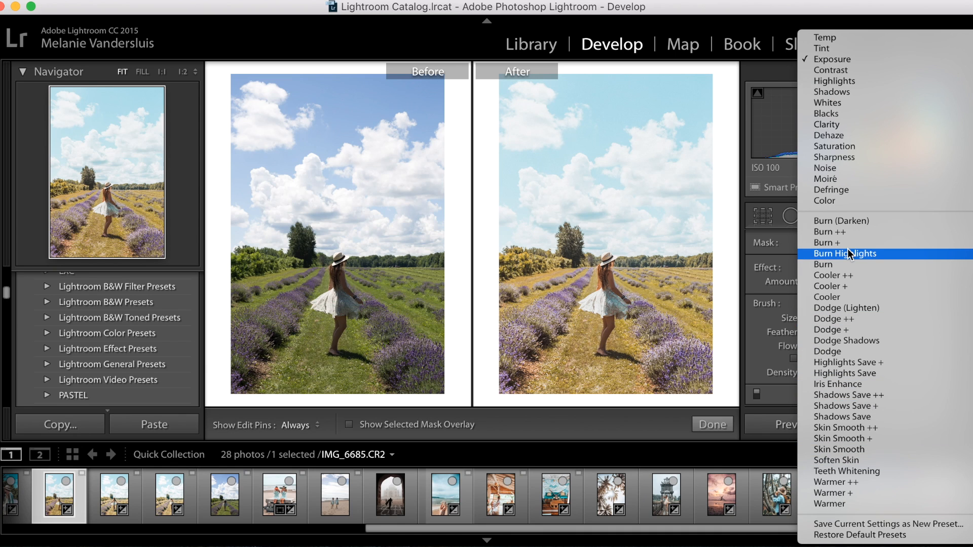
left_click(828, 157)
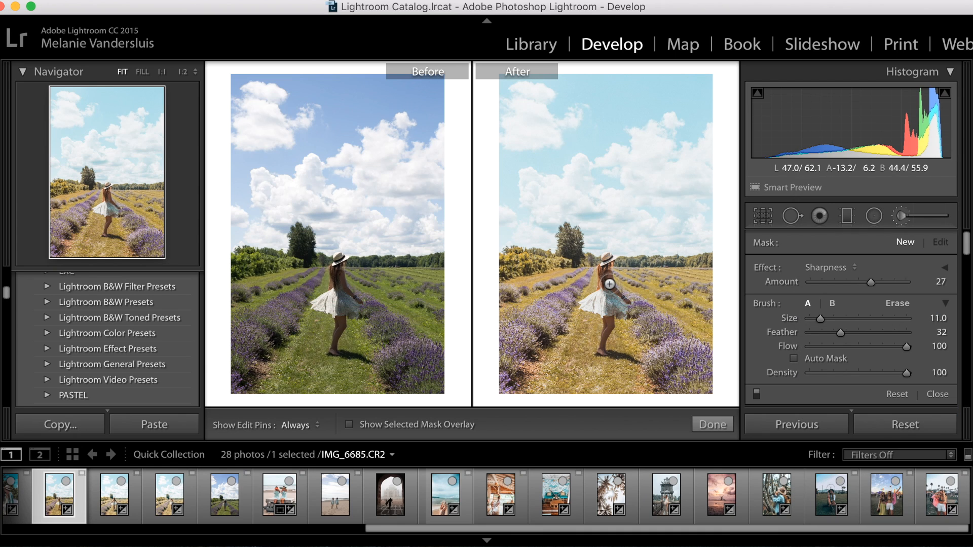
key("h")
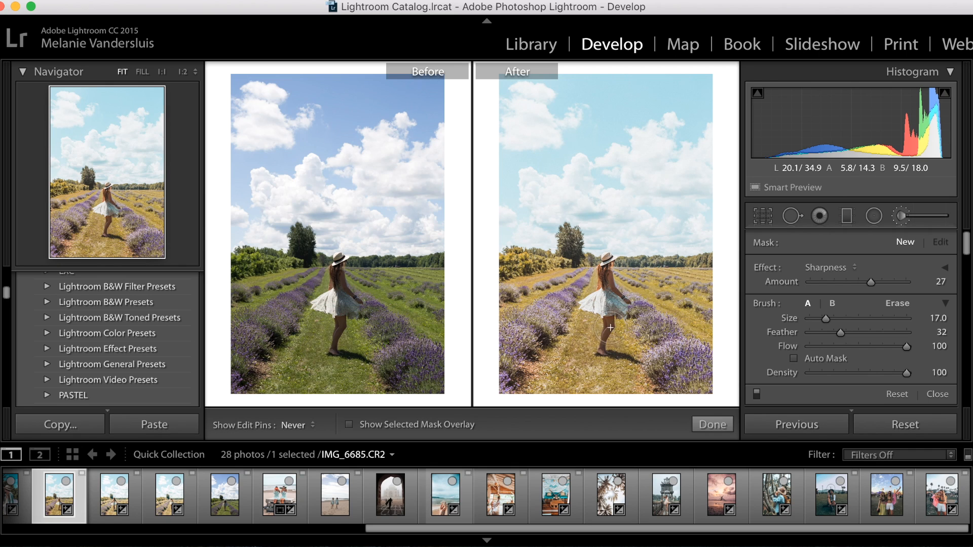
key("h")
left_click_drag(876, 283, 868, 284)
left_click(712, 424)
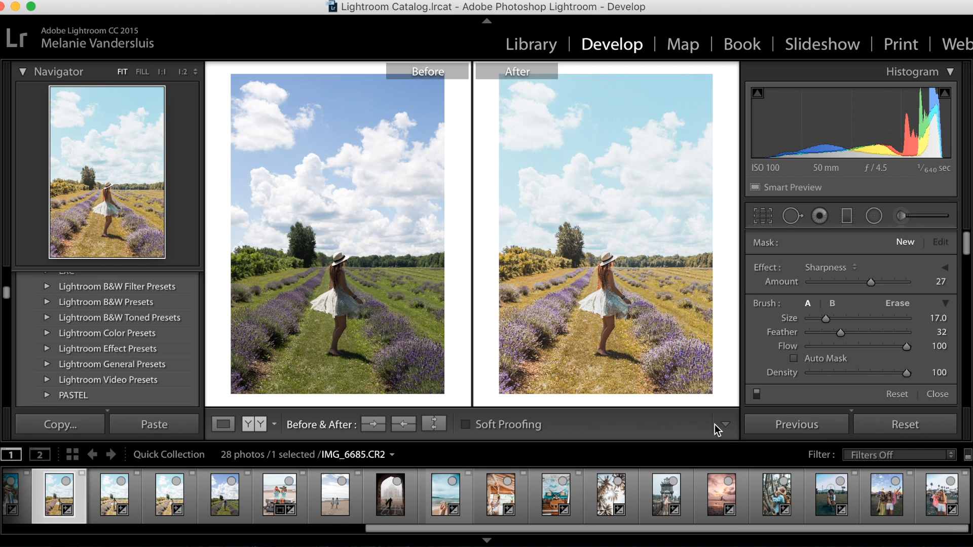
Step: Save the current edits as a develop preset named "lavender field" in the FAVOURITES folder, including all Effects settings
scroll(130, 325, "up", 10)
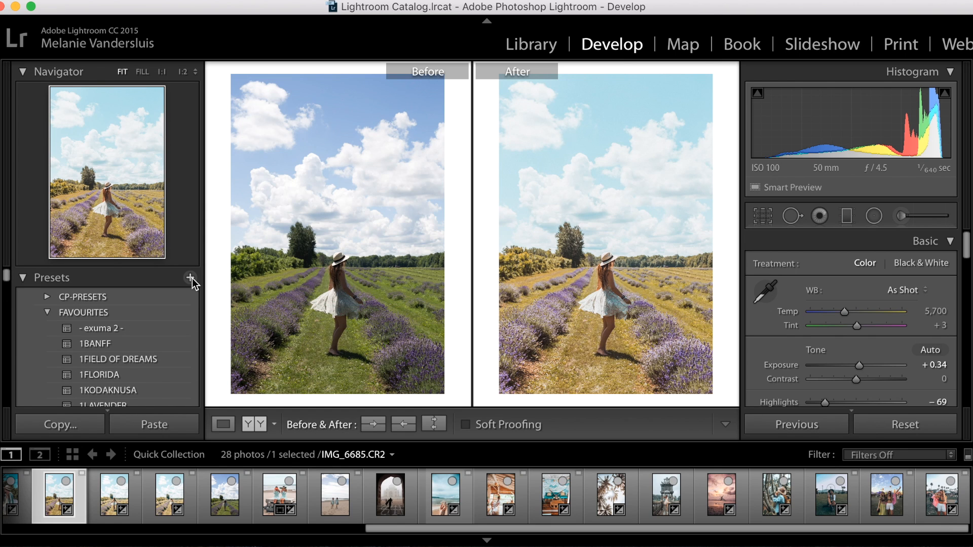
left_click(190, 277)
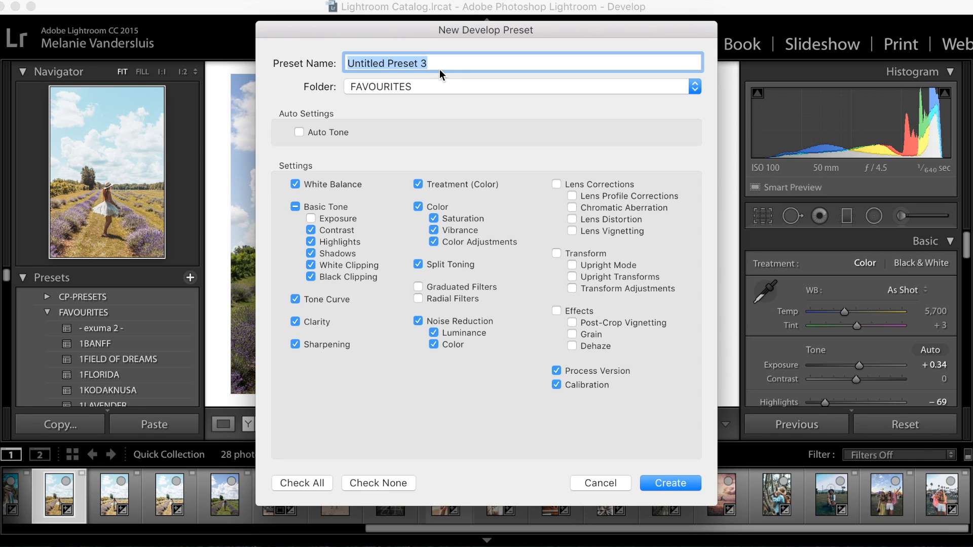
type("lavender field")
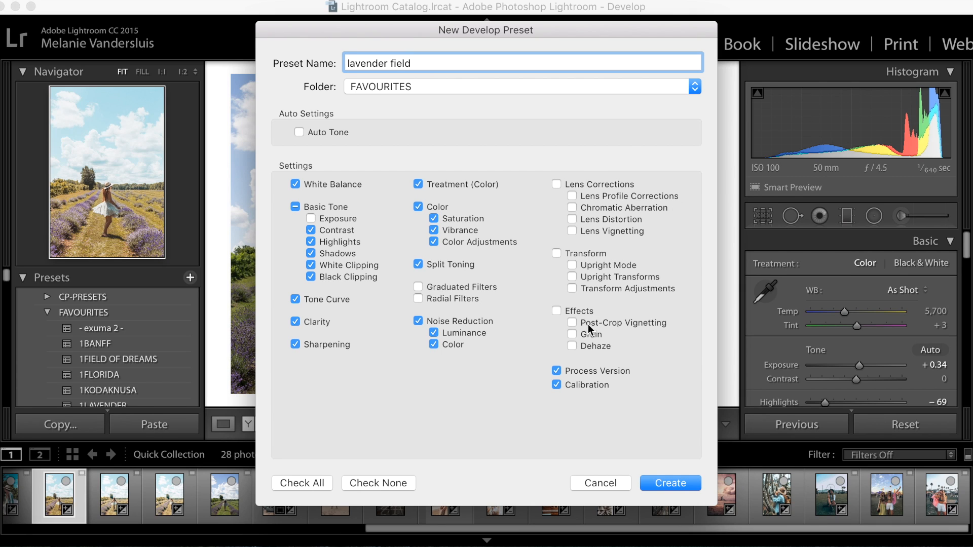
left_click(555, 313)
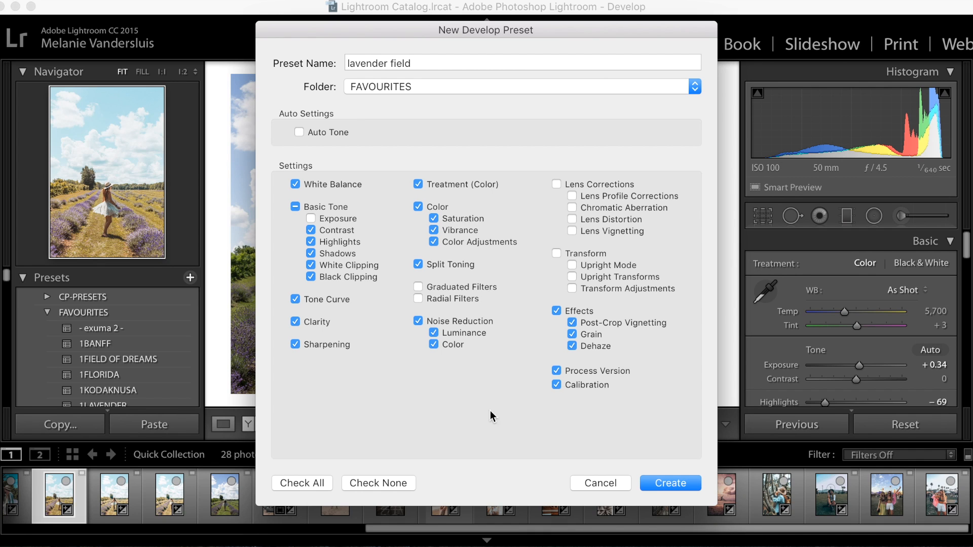
left_click(680, 485)
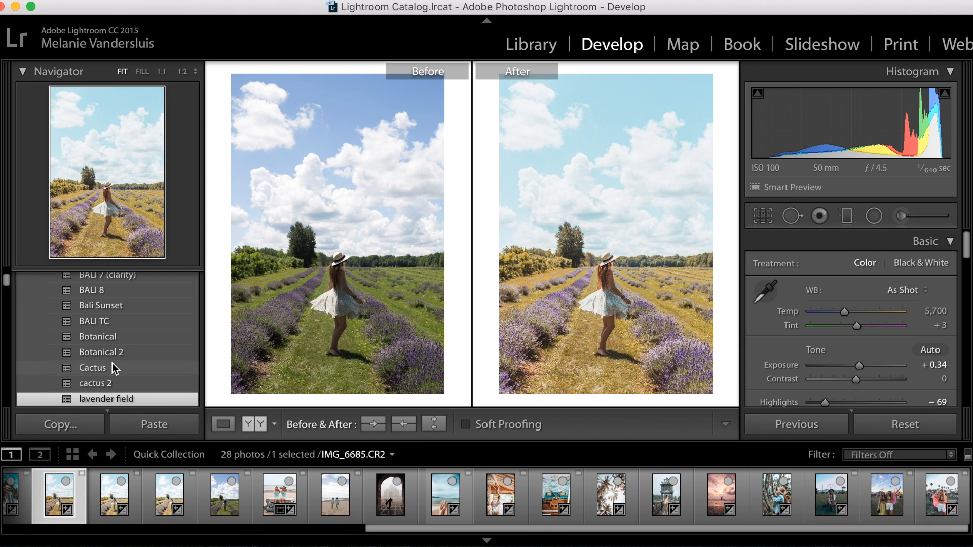
Step: Reset all edits on the lavender field photo and apply the saved "lavender field" preset to it
scroll(123, 311, "down", 3)
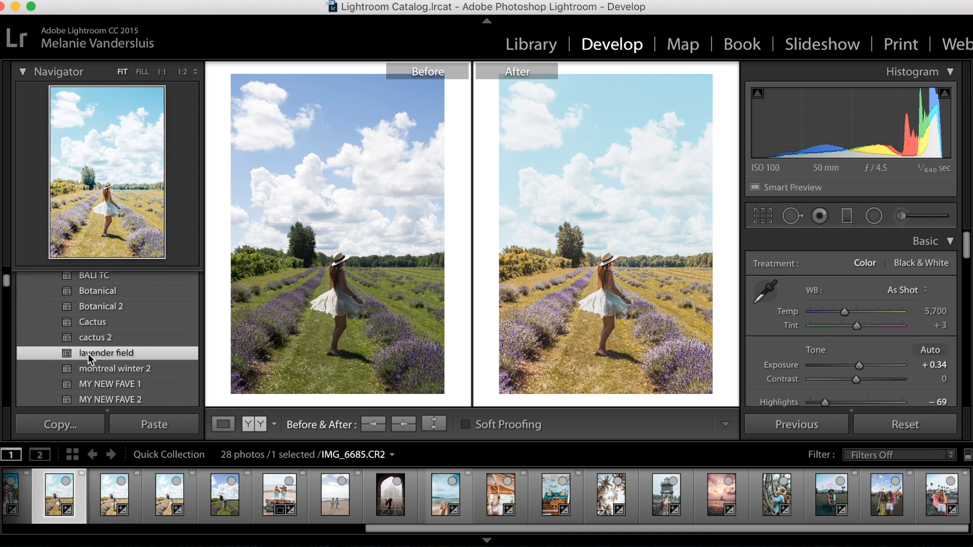
scroll(102, 353, "up", 10)
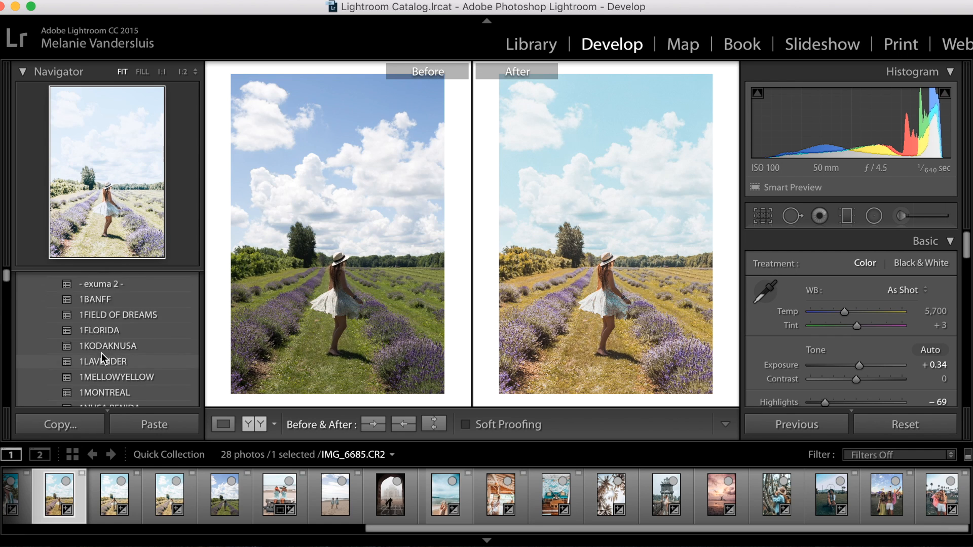
scroll(101, 353, "down", 12)
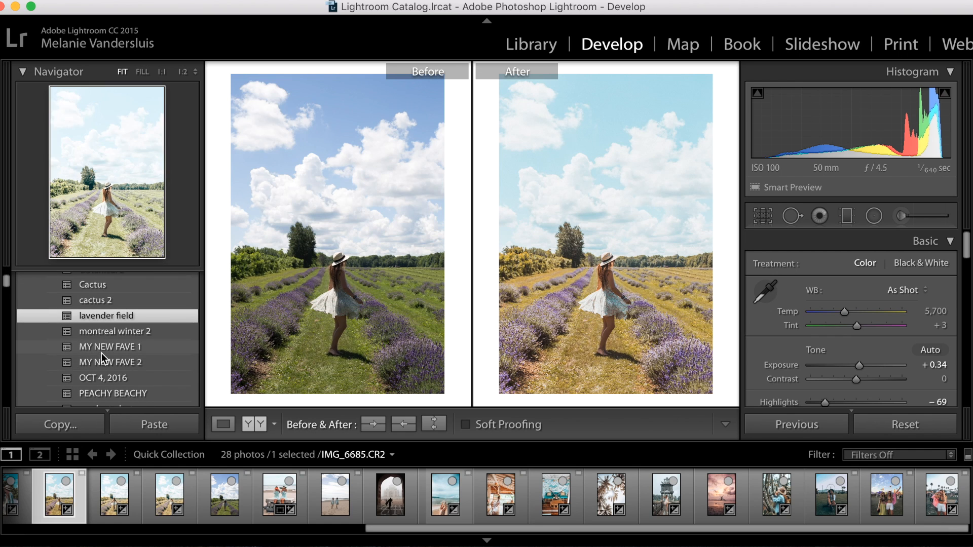
left_click(900, 424)
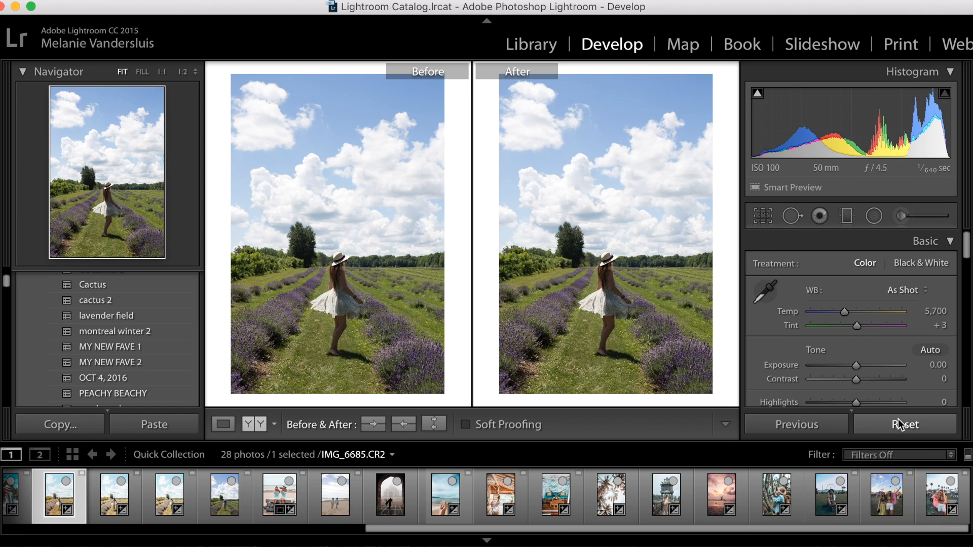
left_click(109, 316)
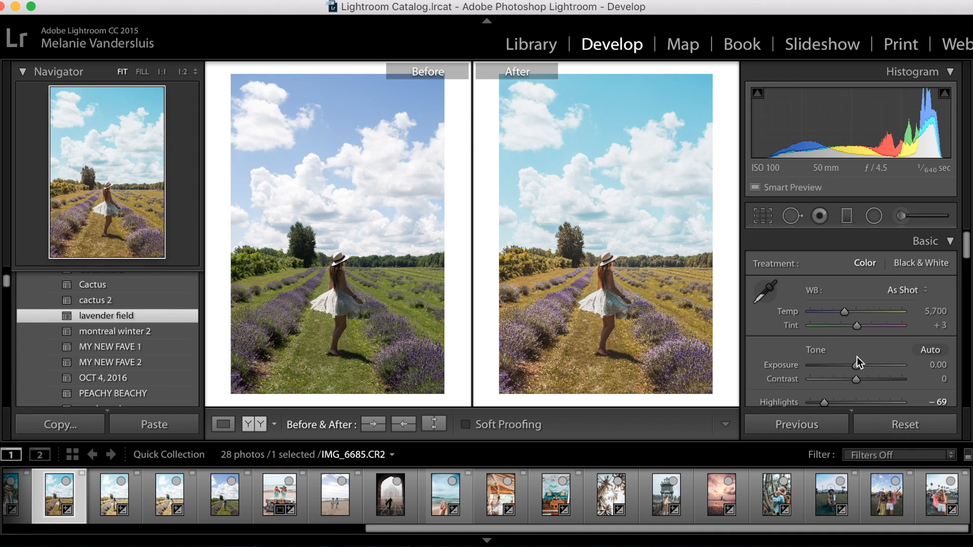
Step: Raise the photo's Exposure to +0.55 on top of the applied preset
left_click_drag(858, 365, 865, 371)
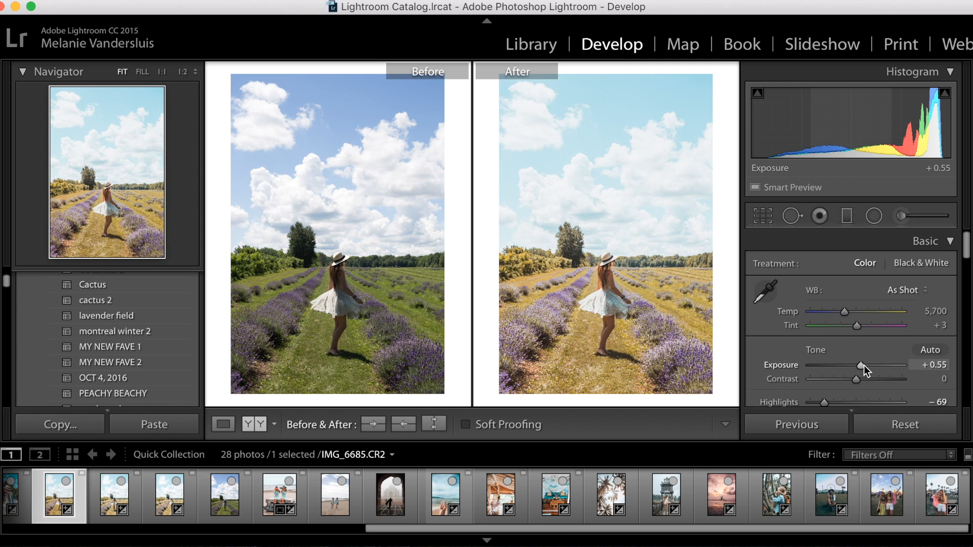
scroll(846, 324, "down", 10)
scroll(843, 319, "up", 10)
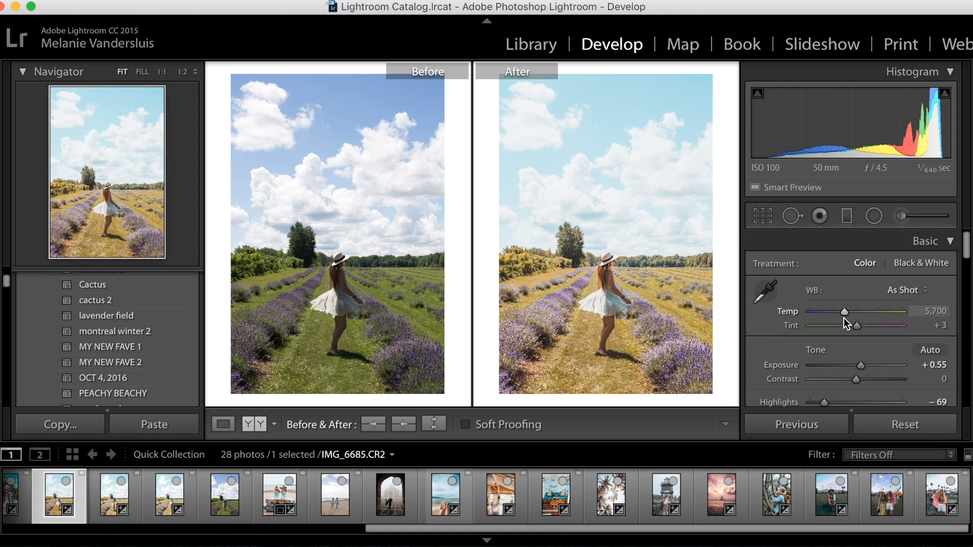
scroll(115, 354, "up", 2)
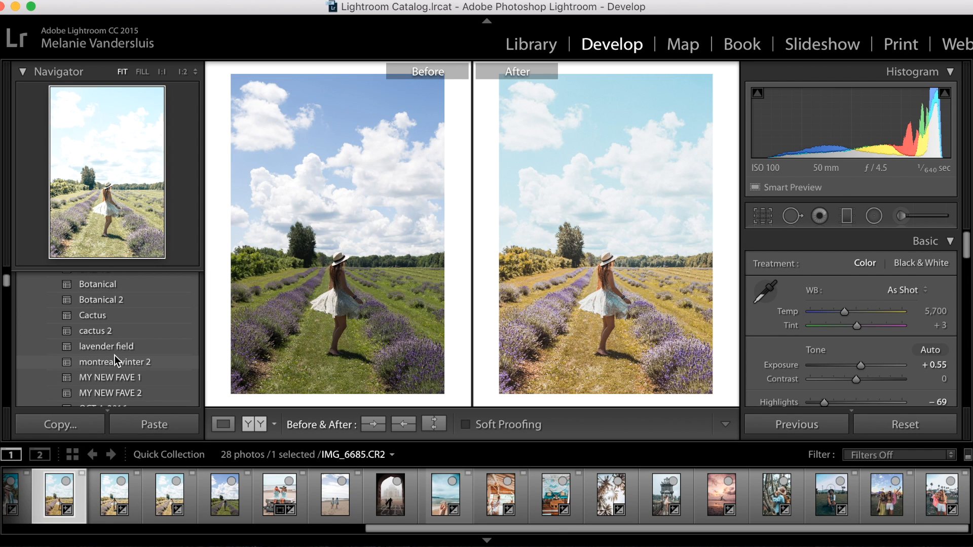